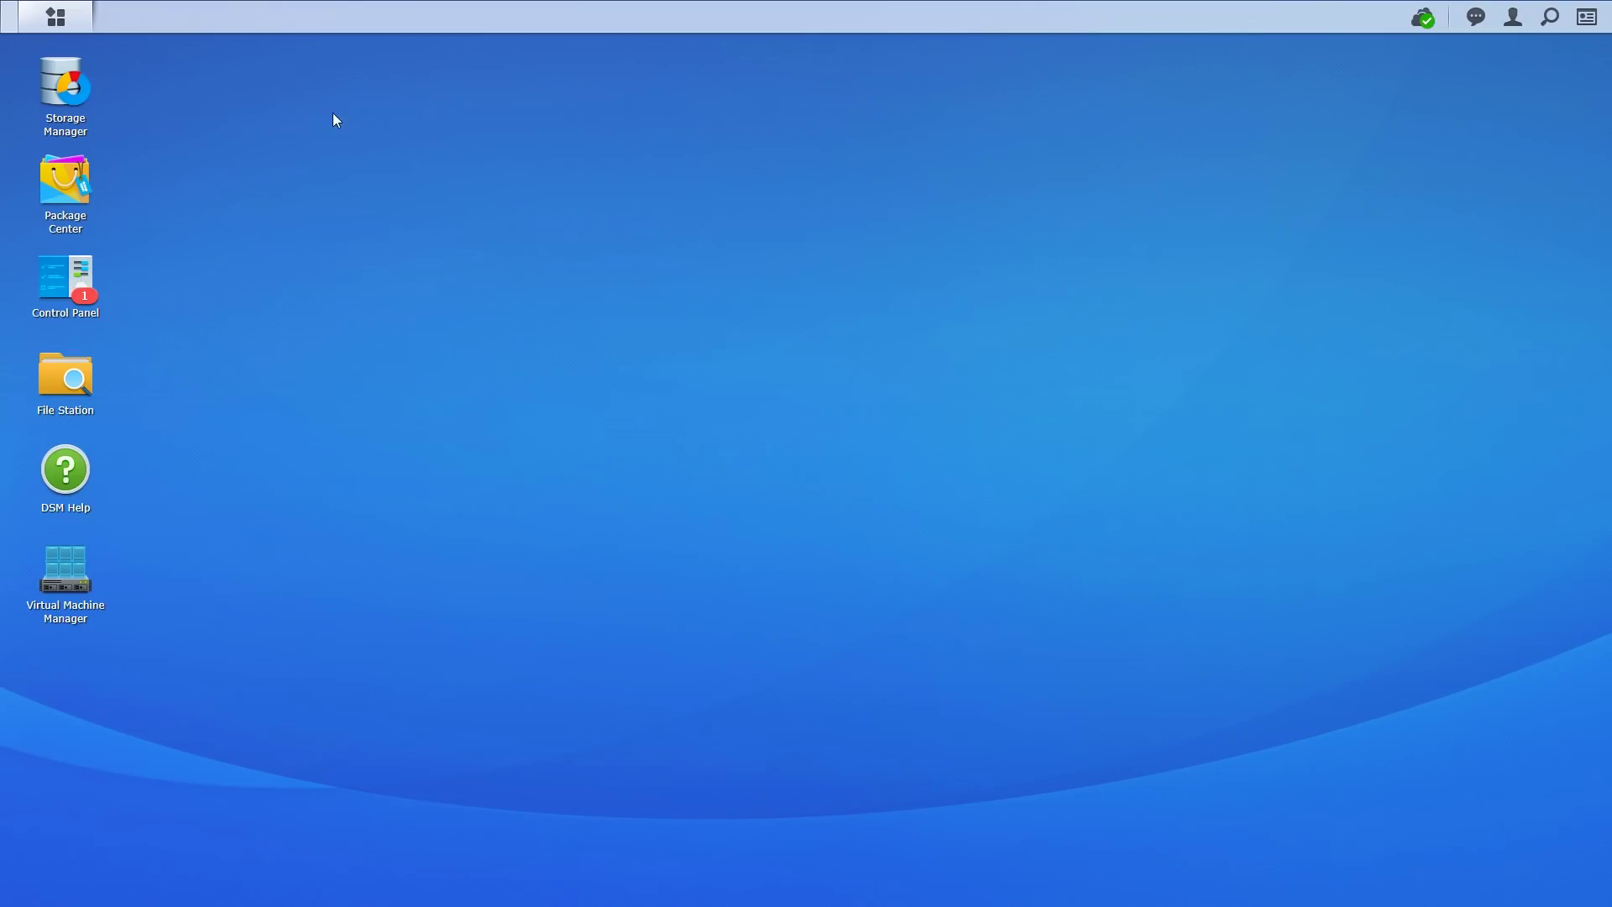
Install Hyper Backup from Package Center's Backup category and open it to its backup wizard.
{"action": "left_click", "coordinate": [56, 20]}
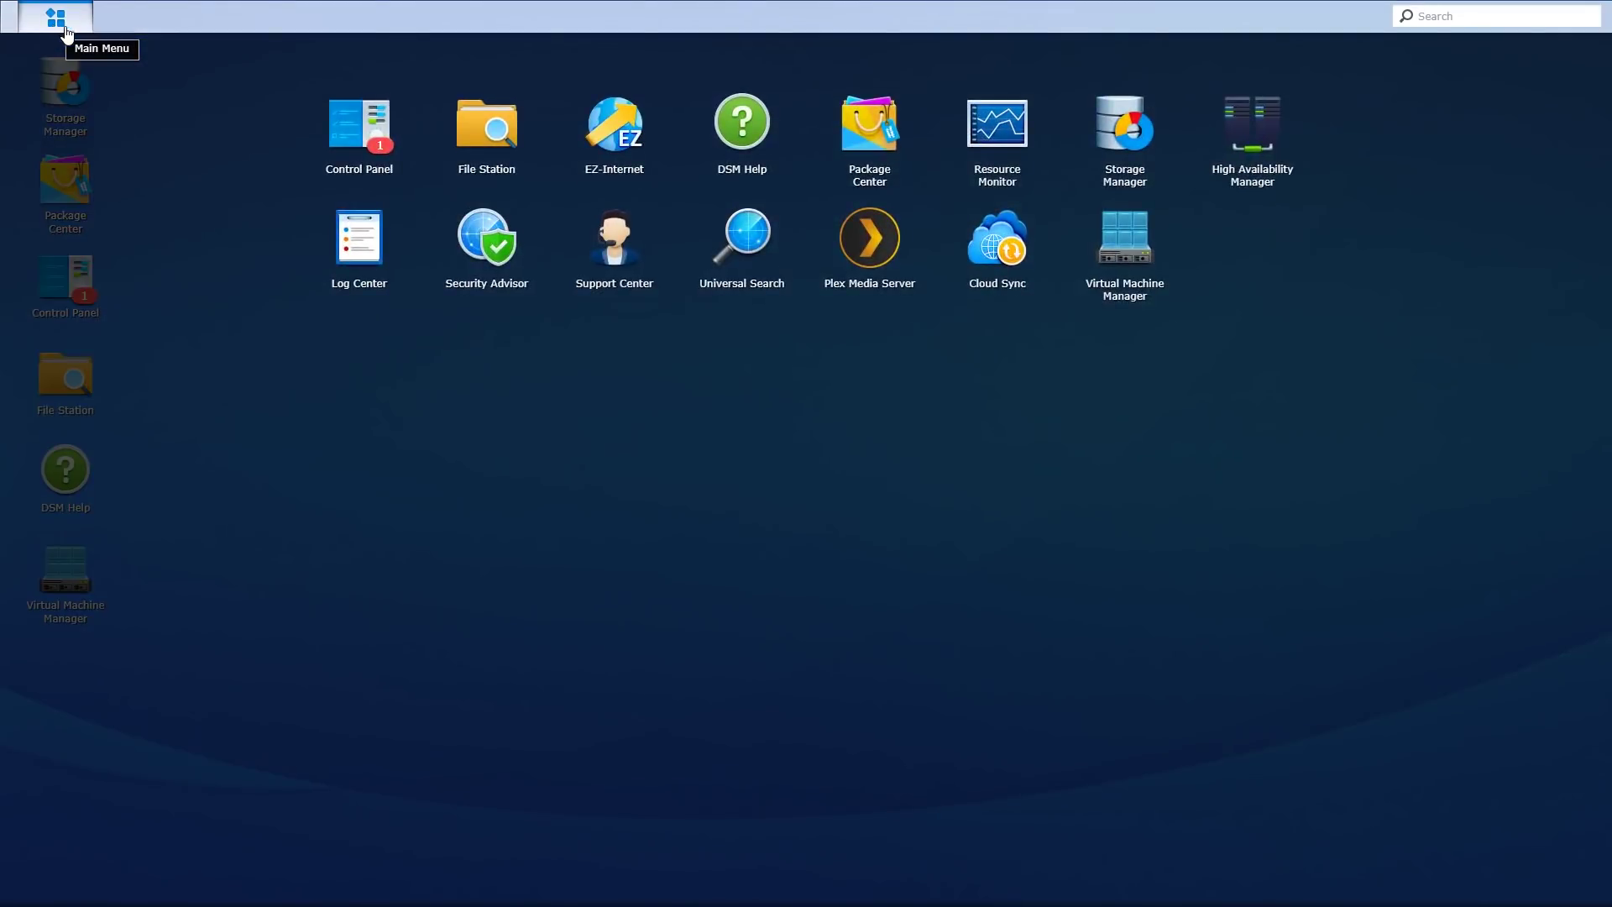
{"action": "left_click", "coordinate": [867, 125]}
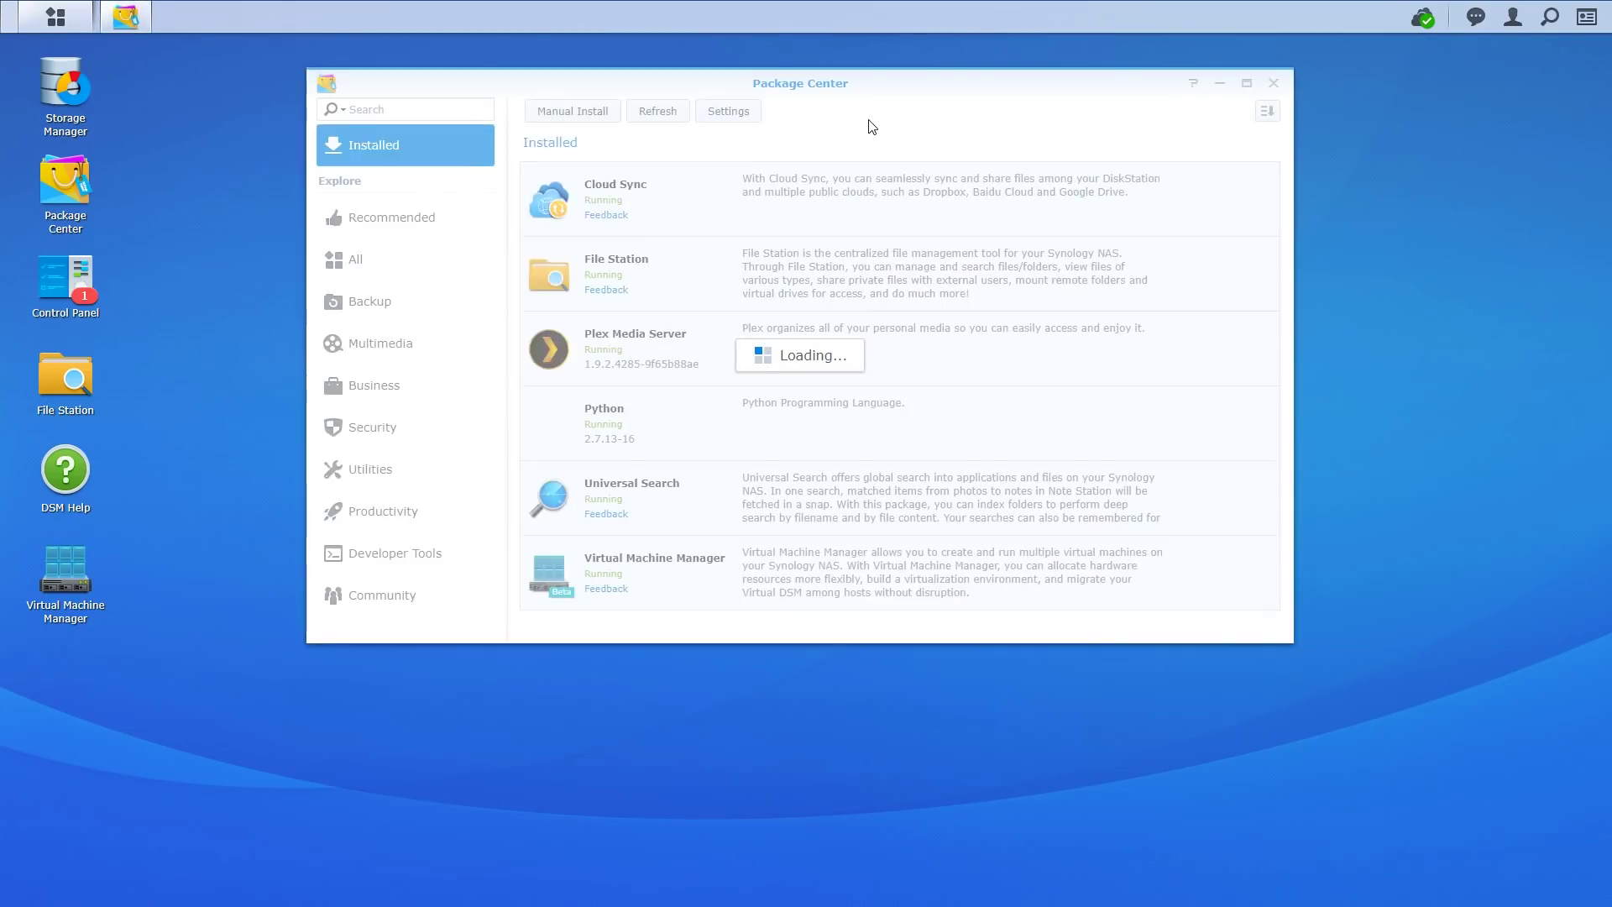
{"action": "left_click", "coordinate": [371, 301]}
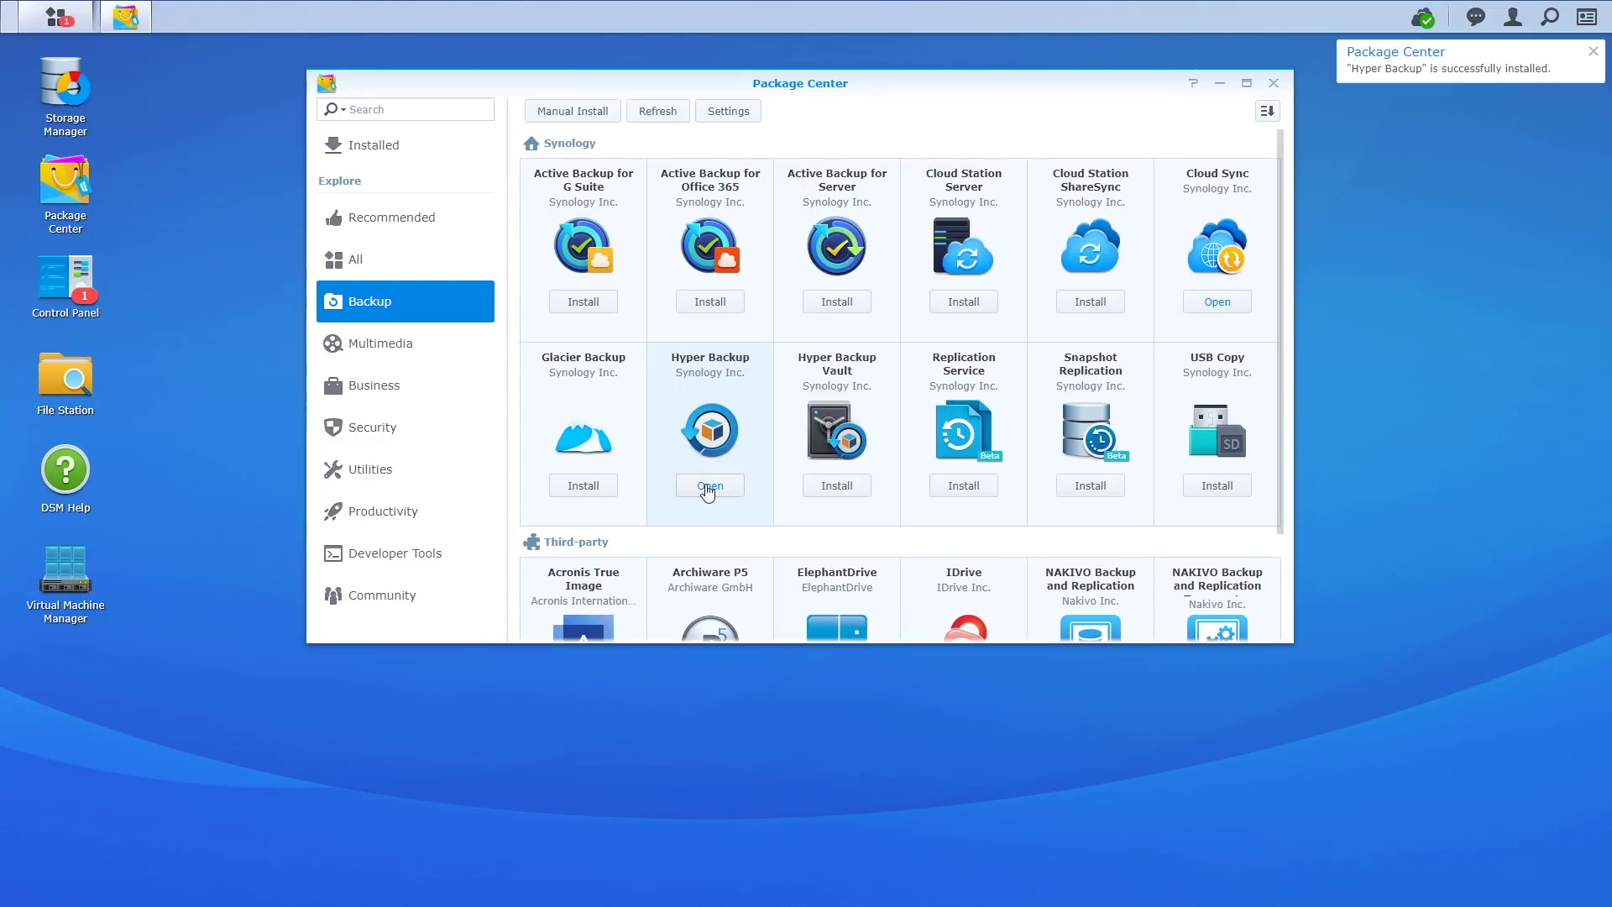
{"action": "left_click", "coordinate": [709, 489]}
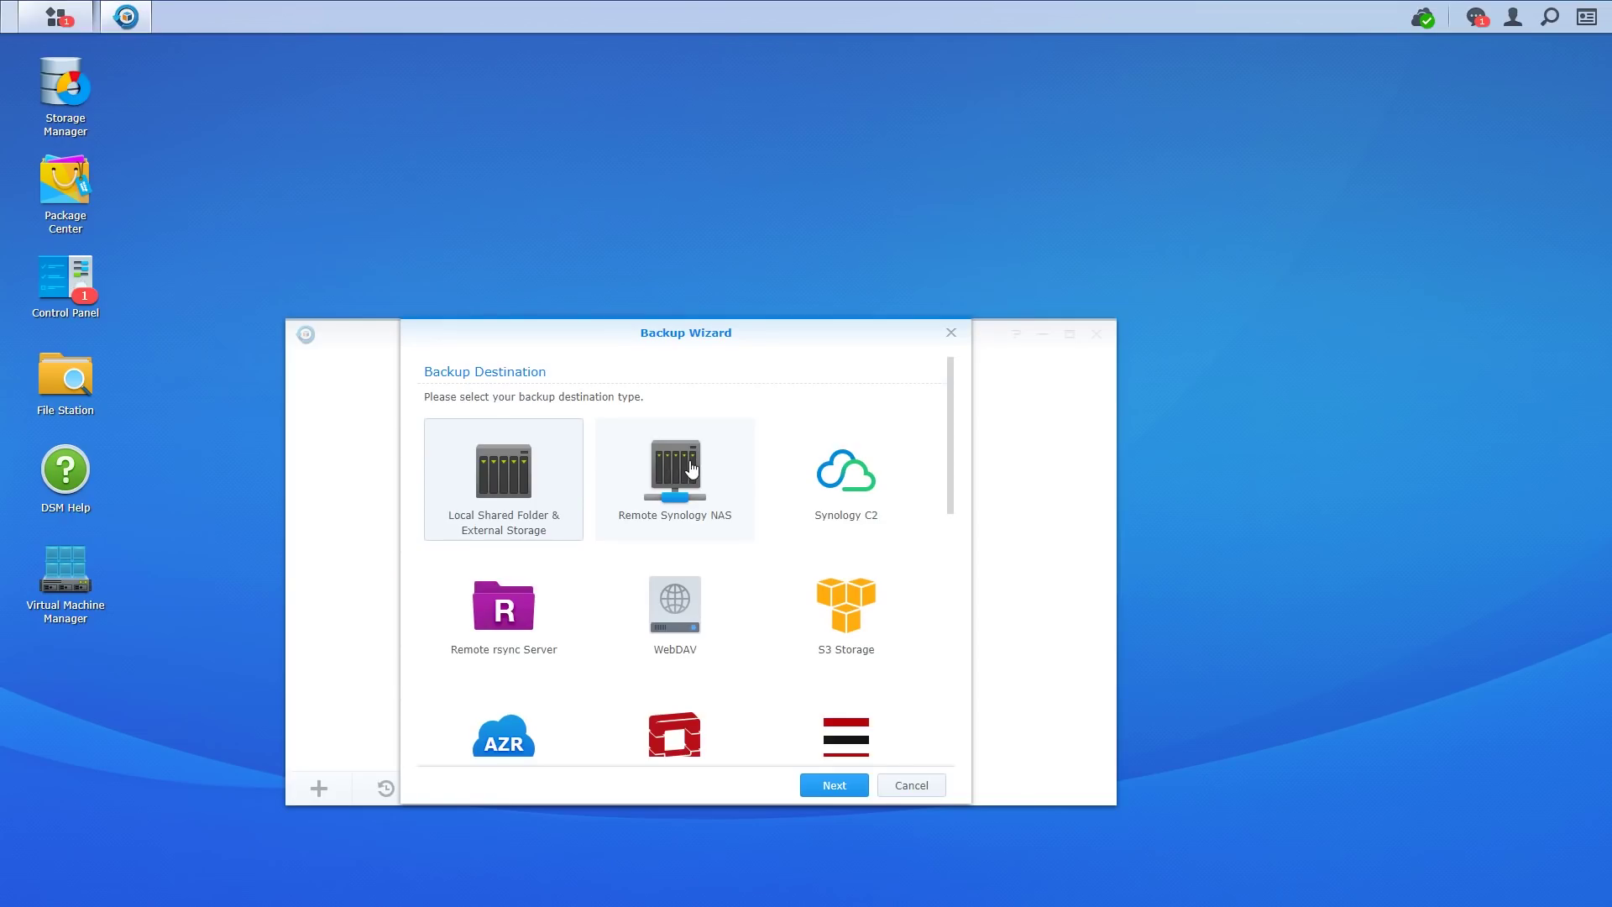
Choose Remote Synology NAS as the backup destination type and continue.
{"action": "left_click", "coordinate": [690, 471]}
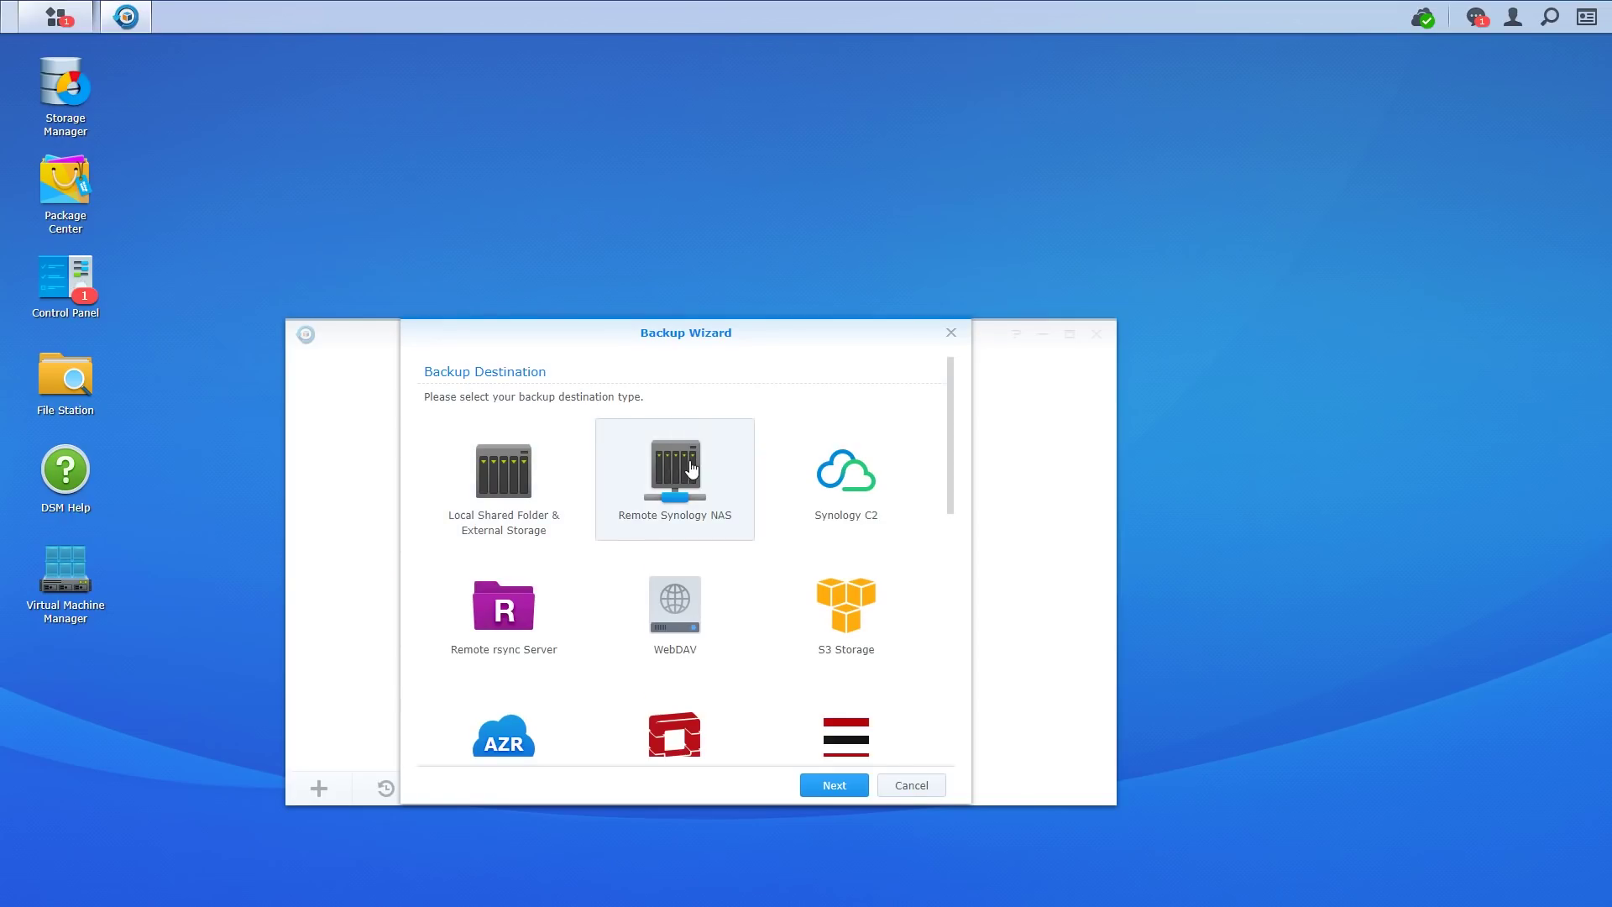
{"action": "left_click", "coordinate": [826, 787]}
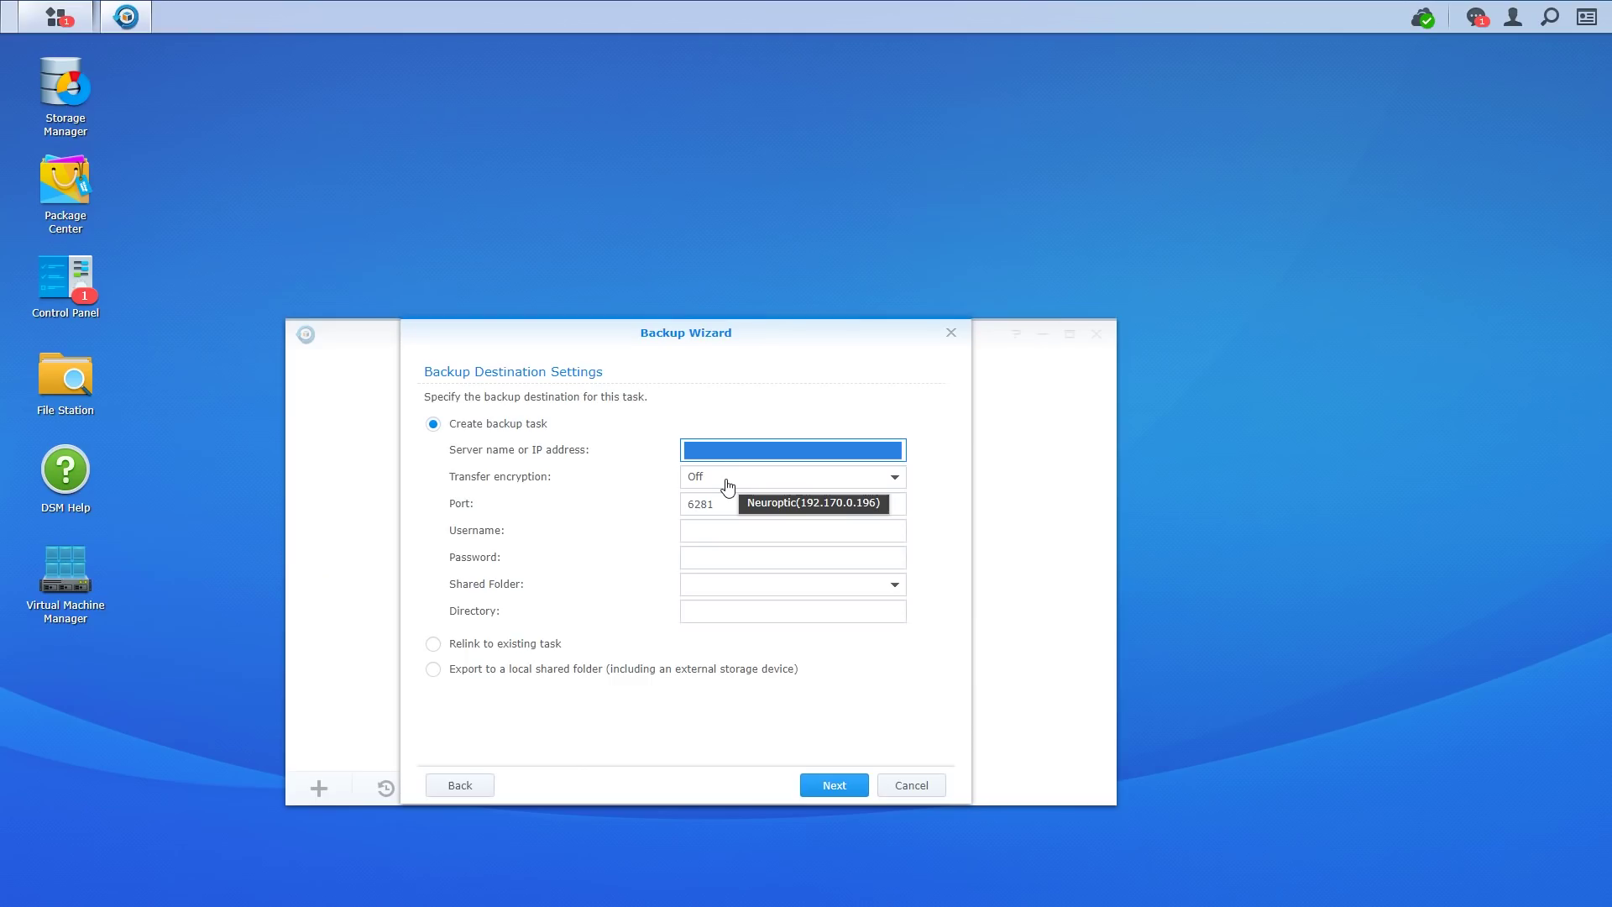
Set transfer encryption to Off and keep the port at 6281.
{"action": "left_click", "coordinate": [770, 490]}
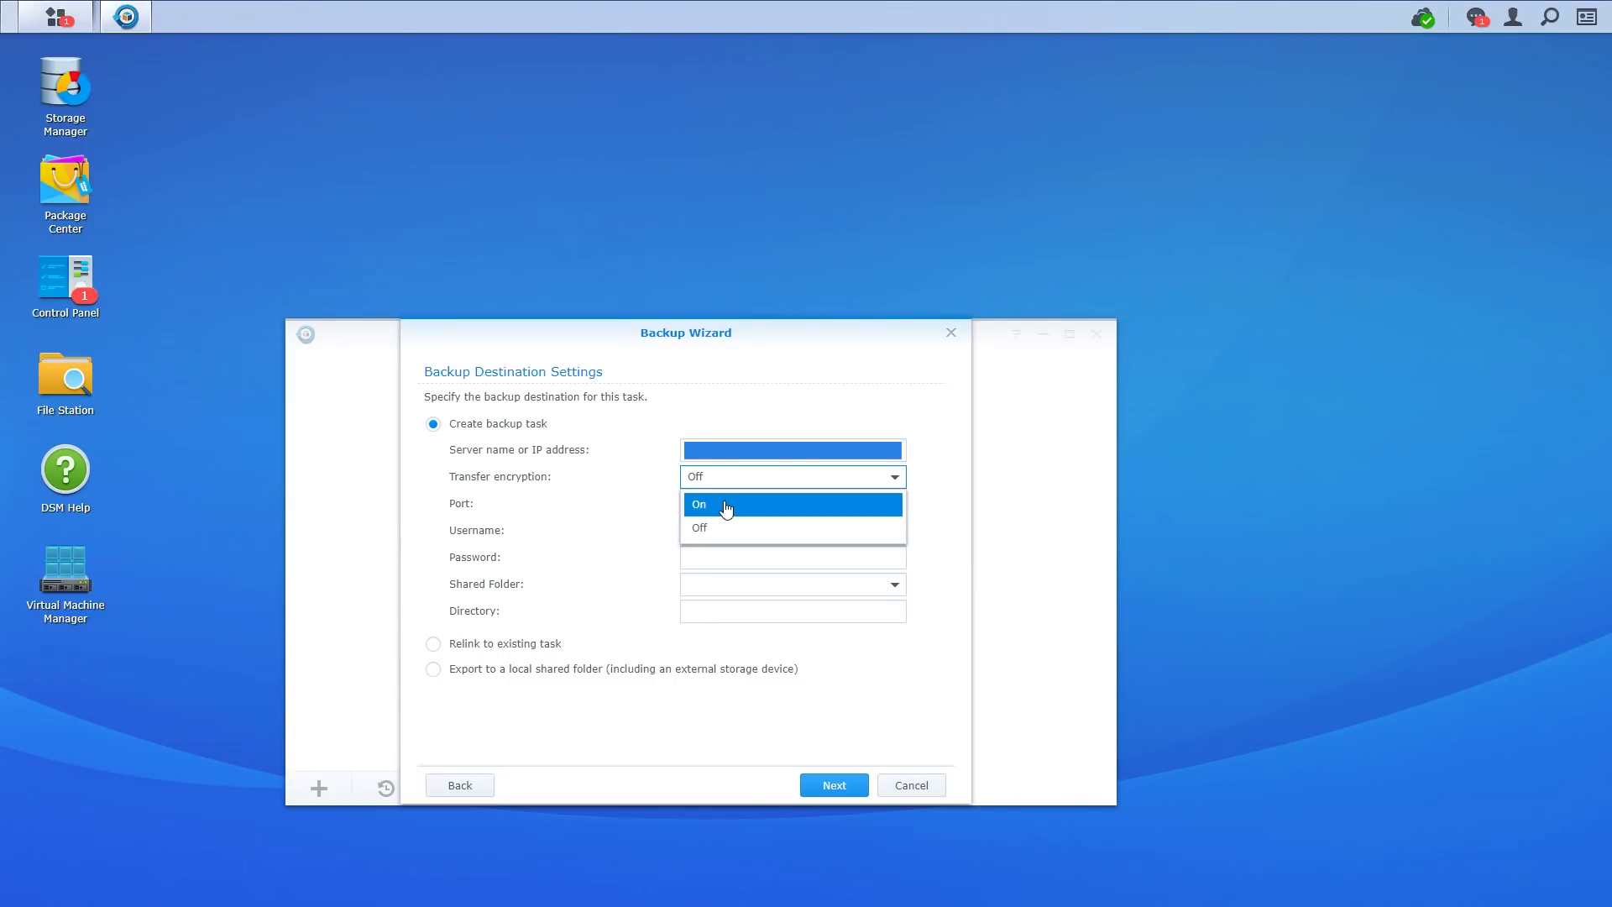
{"action": "left_click", "coordinate": [727, 508]}
{"action": "left_click", "coordinate": [738, 489]}
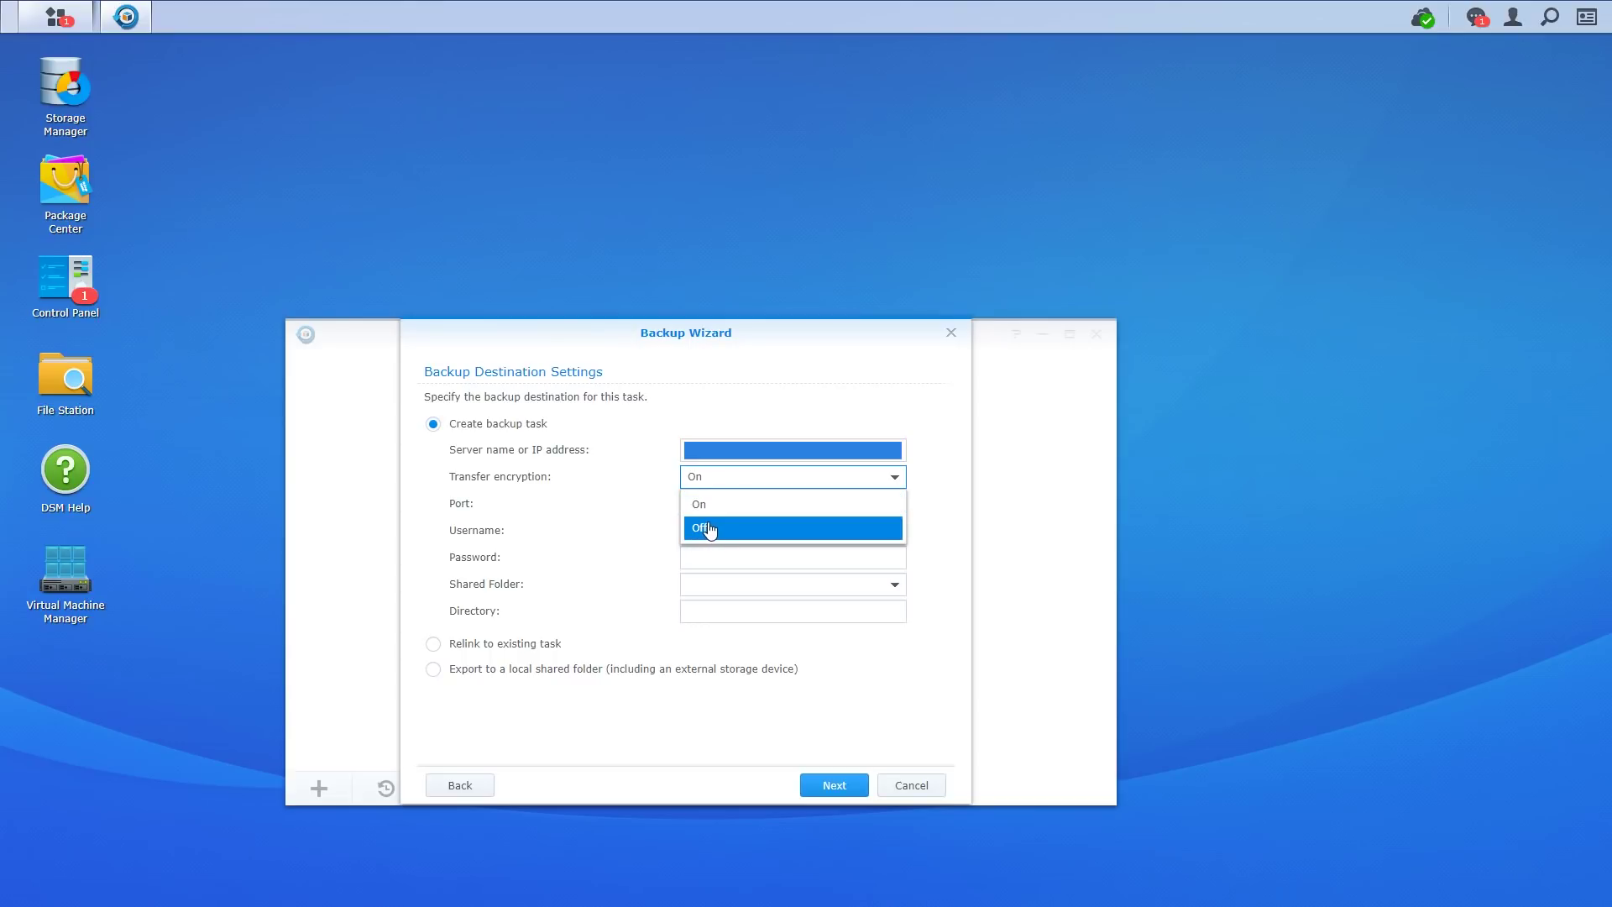
{"action": "left_click", "coordinate": [708, 530]}
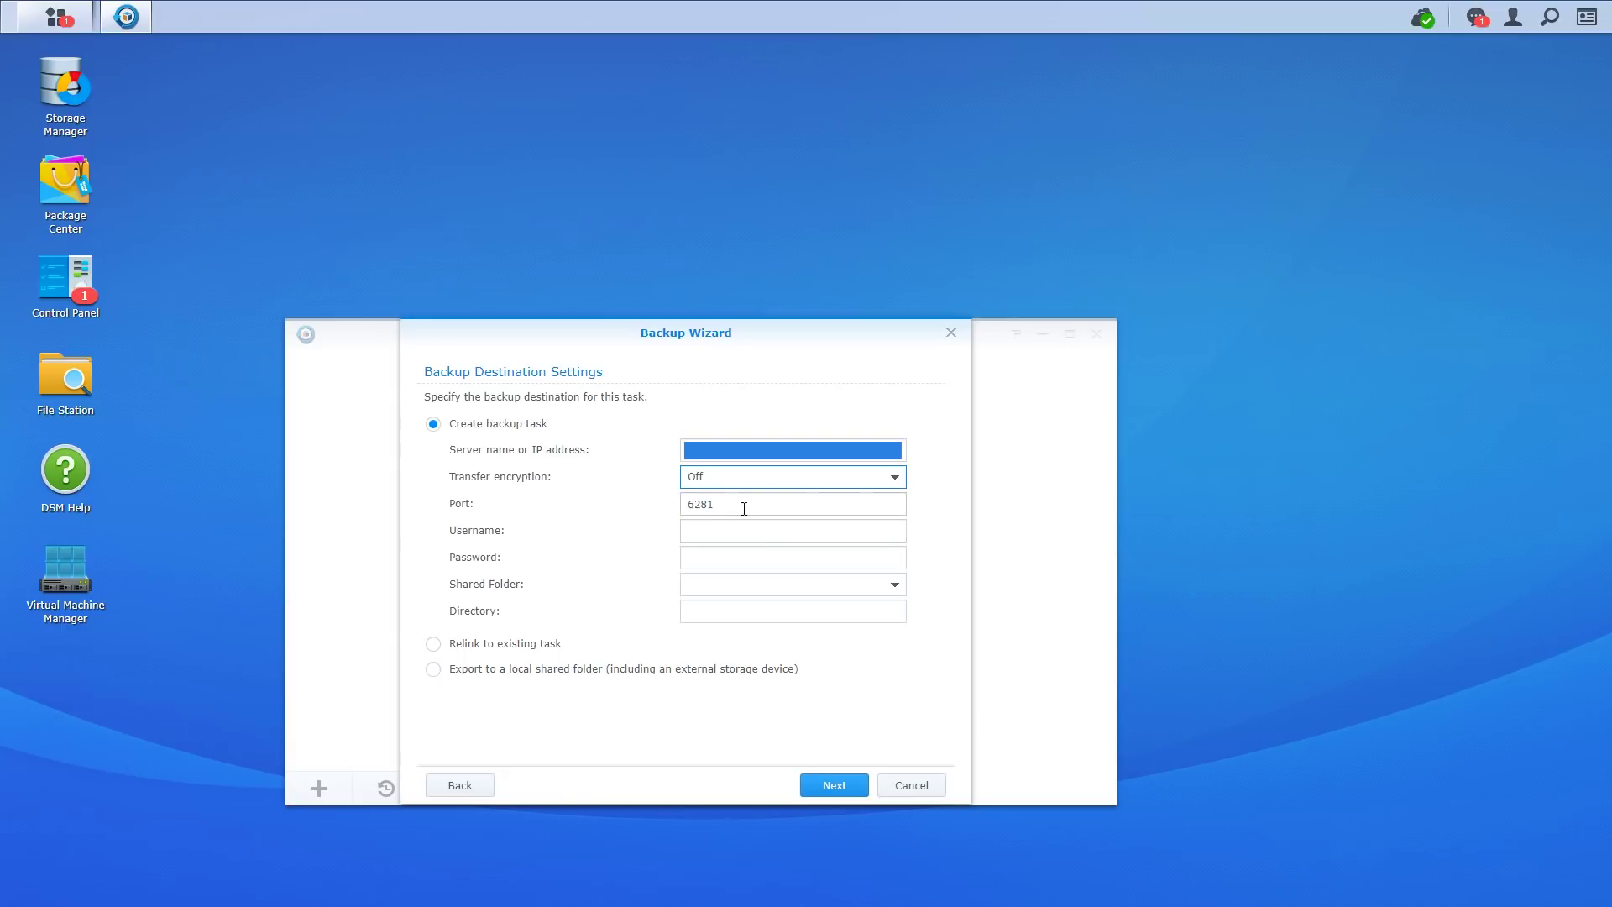
{"action": "left_click", "coordinate": [746, 508]}
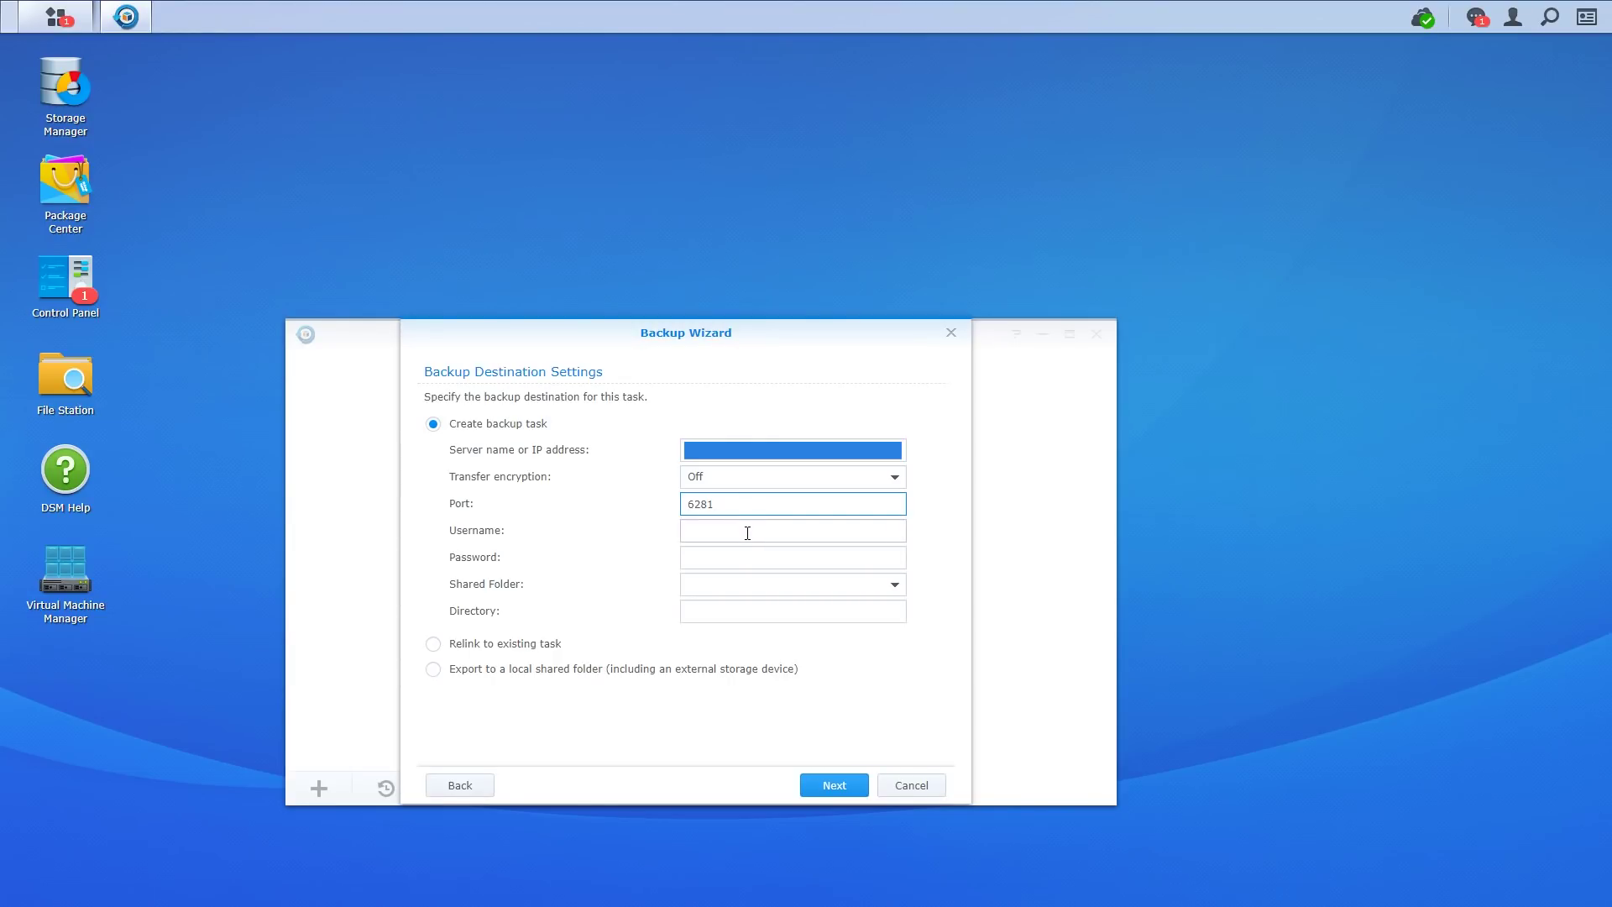
Enter the remote NAS username and password, then try listing its shared folders, which fails.
{"action": "left_click", "coordinate": [747, 533]}
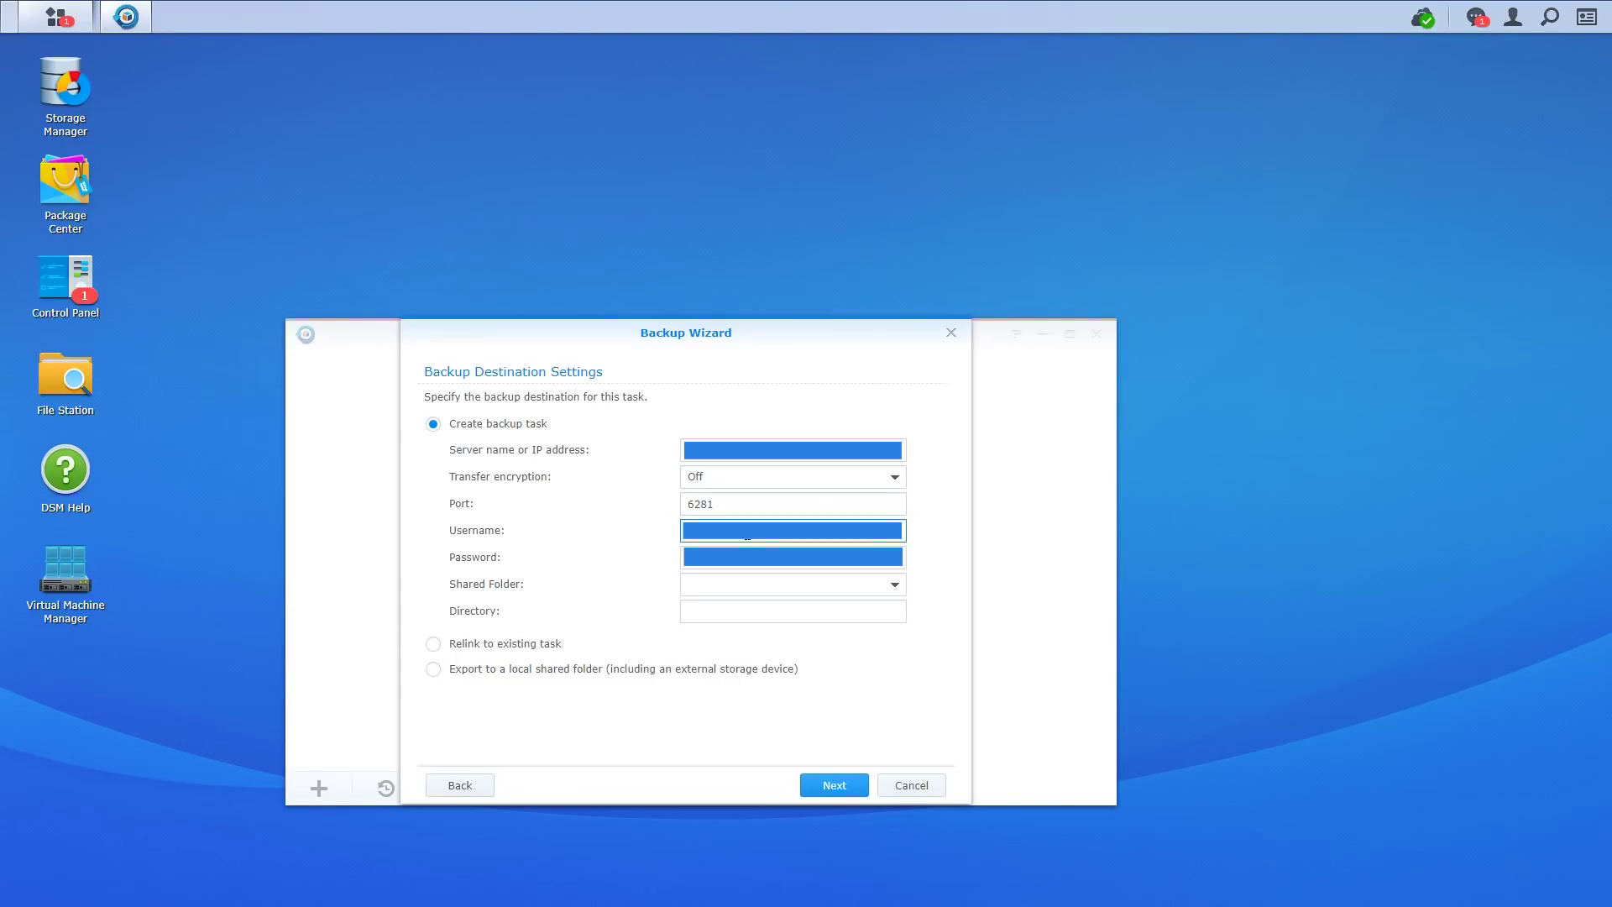
{"action": "key", "text": "Tab"}
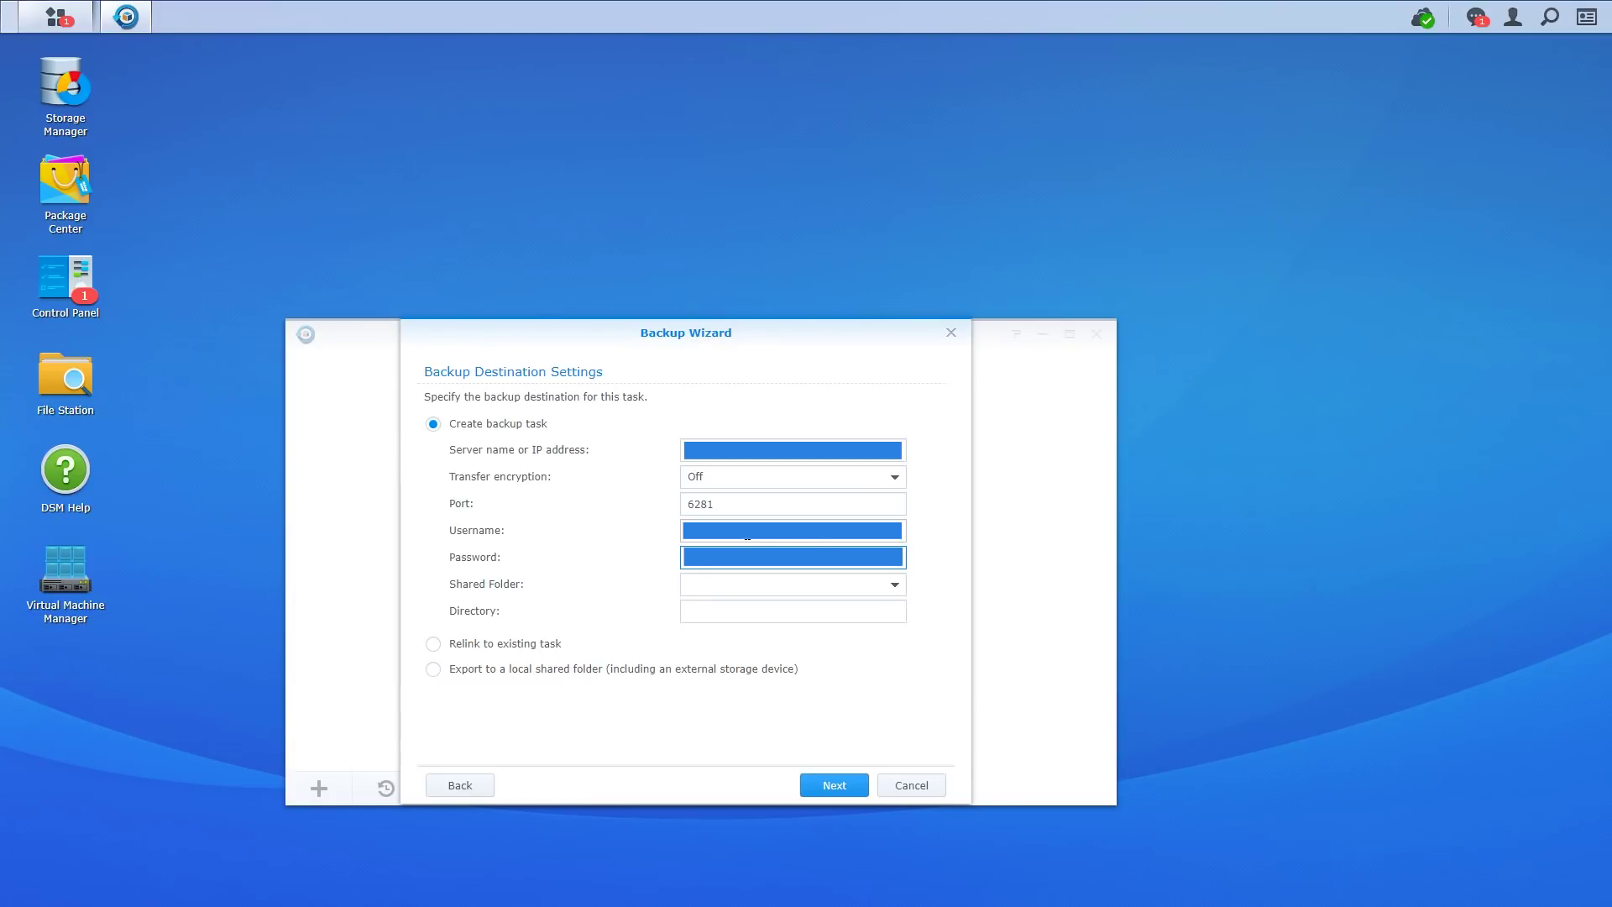
{"action": "key", "text": "Tab"}
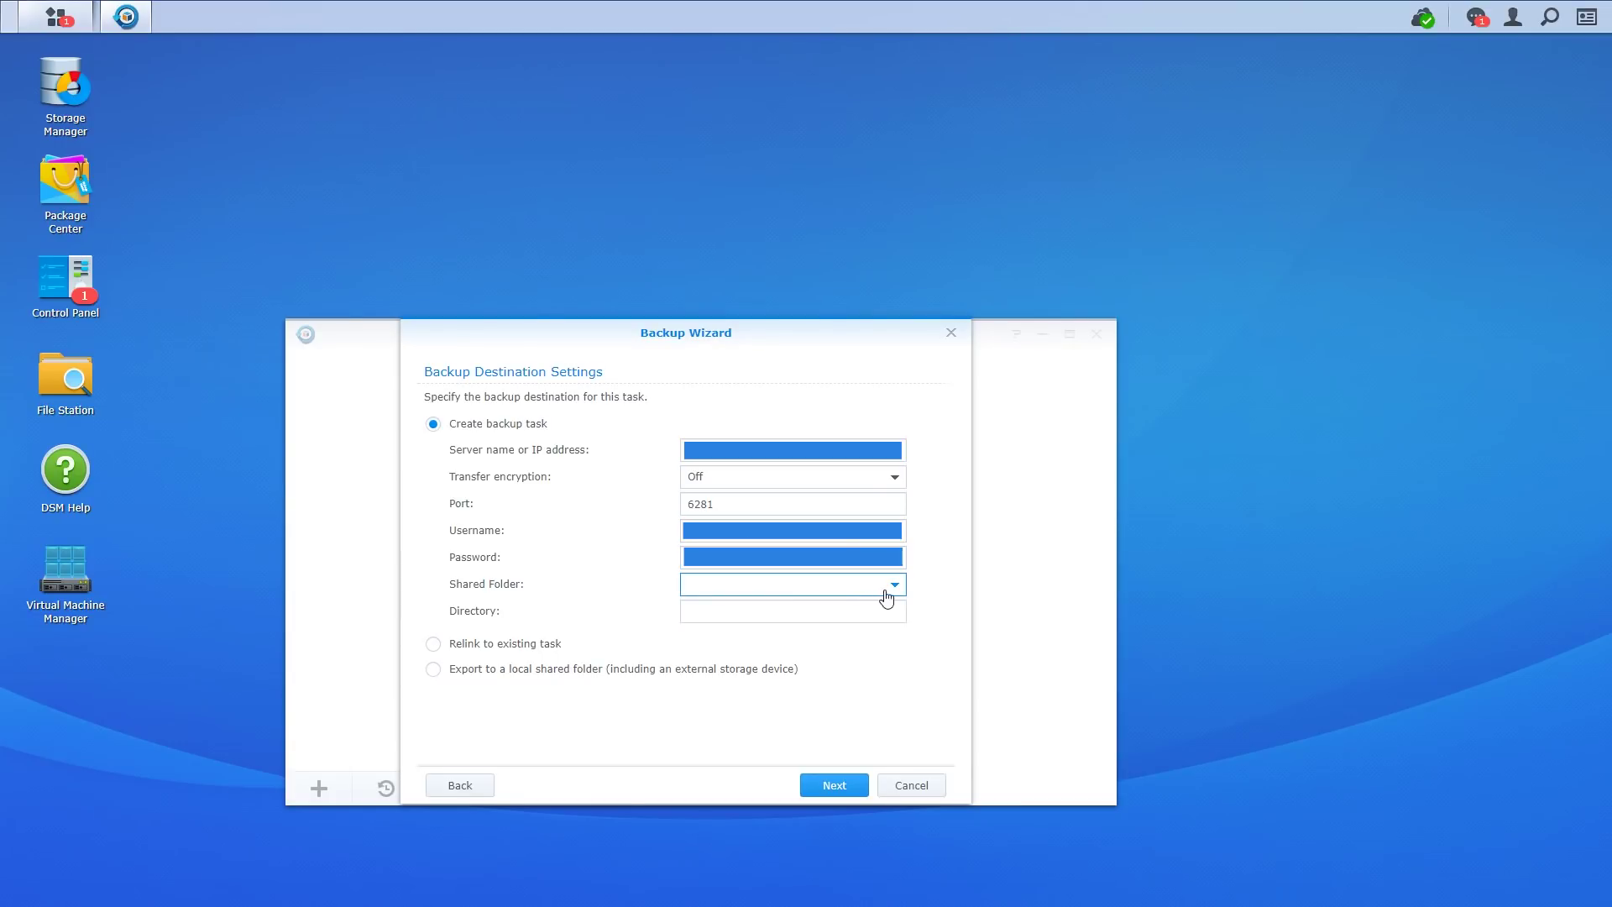
{"action": "left_click", "coordinate": [895, 589]}
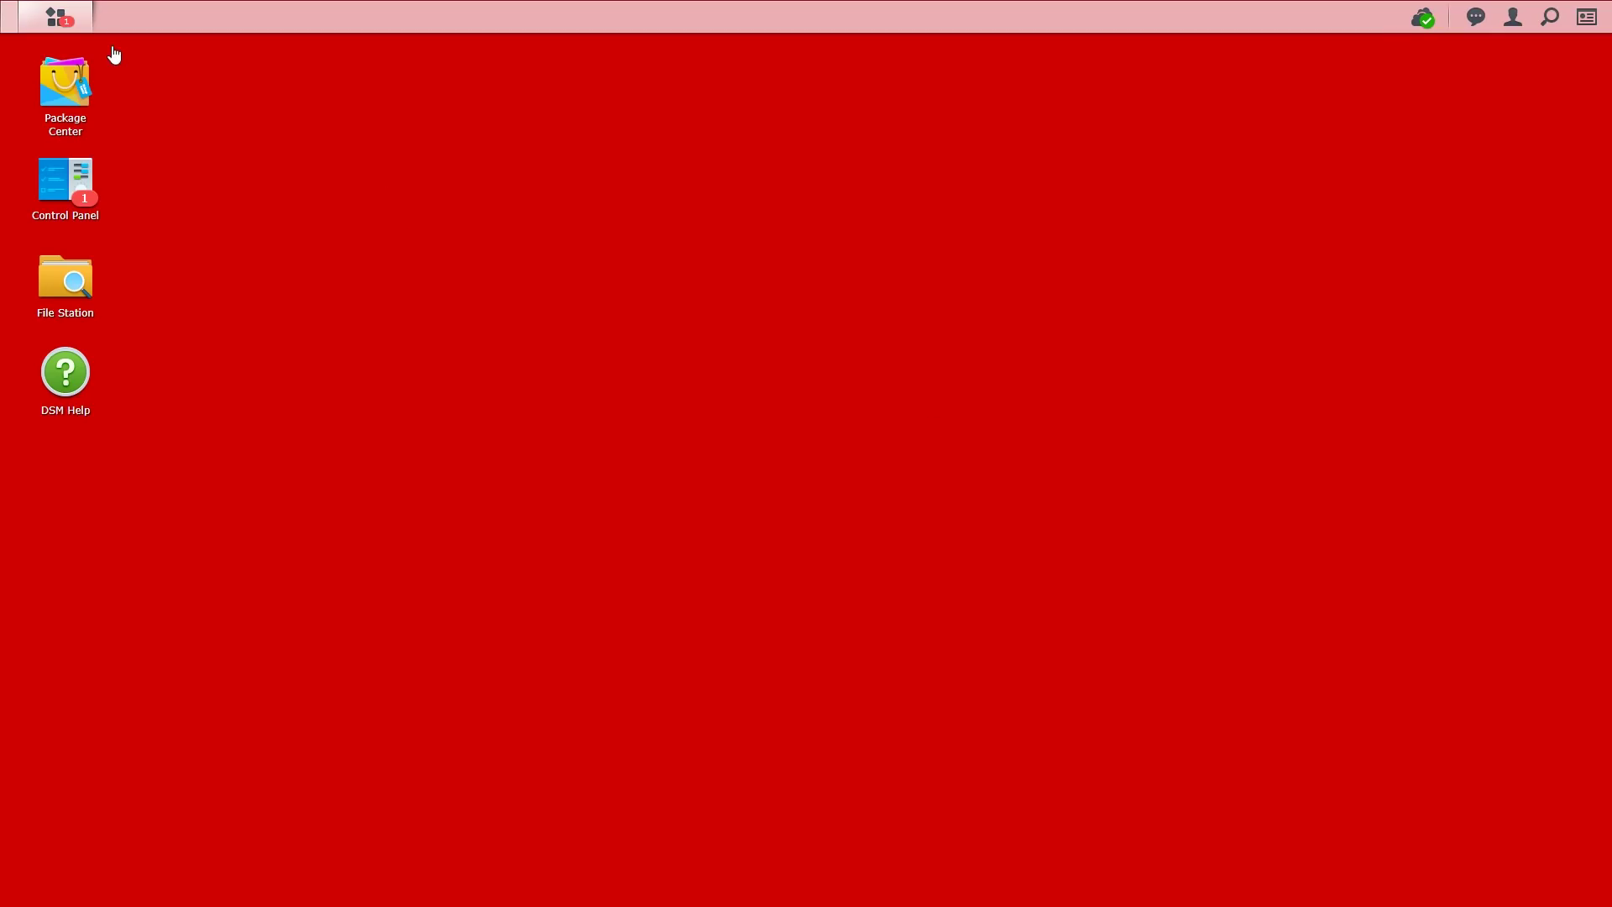
Install Hyper Backup Vault from Package Center's Backup category on the remote NAS and open it.
{"action": "left_click", "coordinate": [57, 18]}
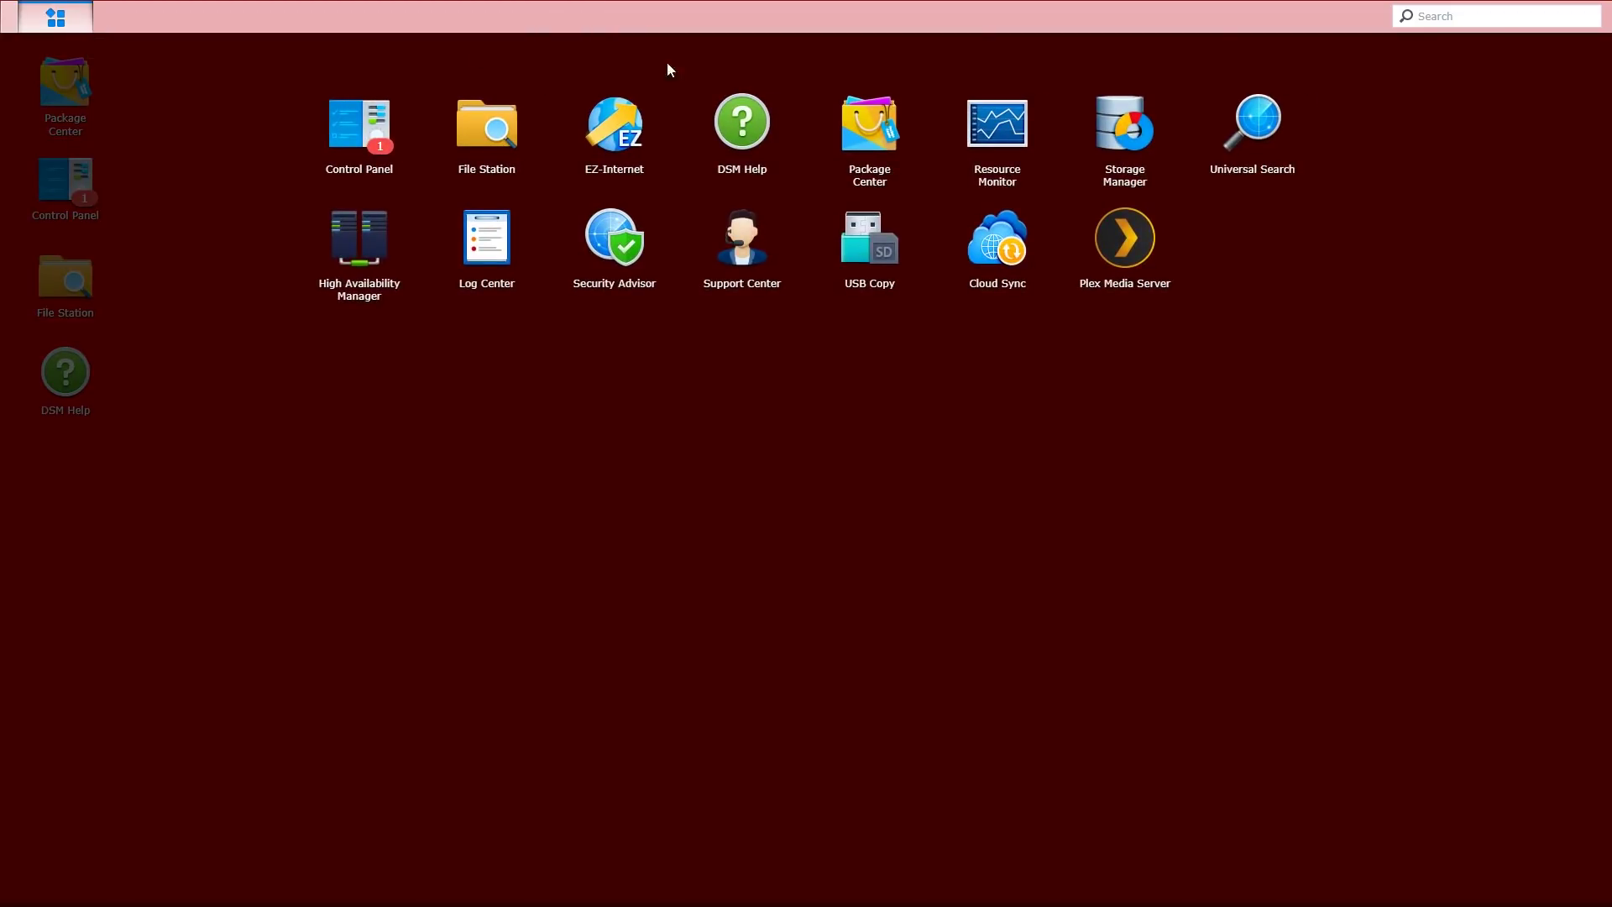
{"action": "left_click", "coordinate": [872, 126]}
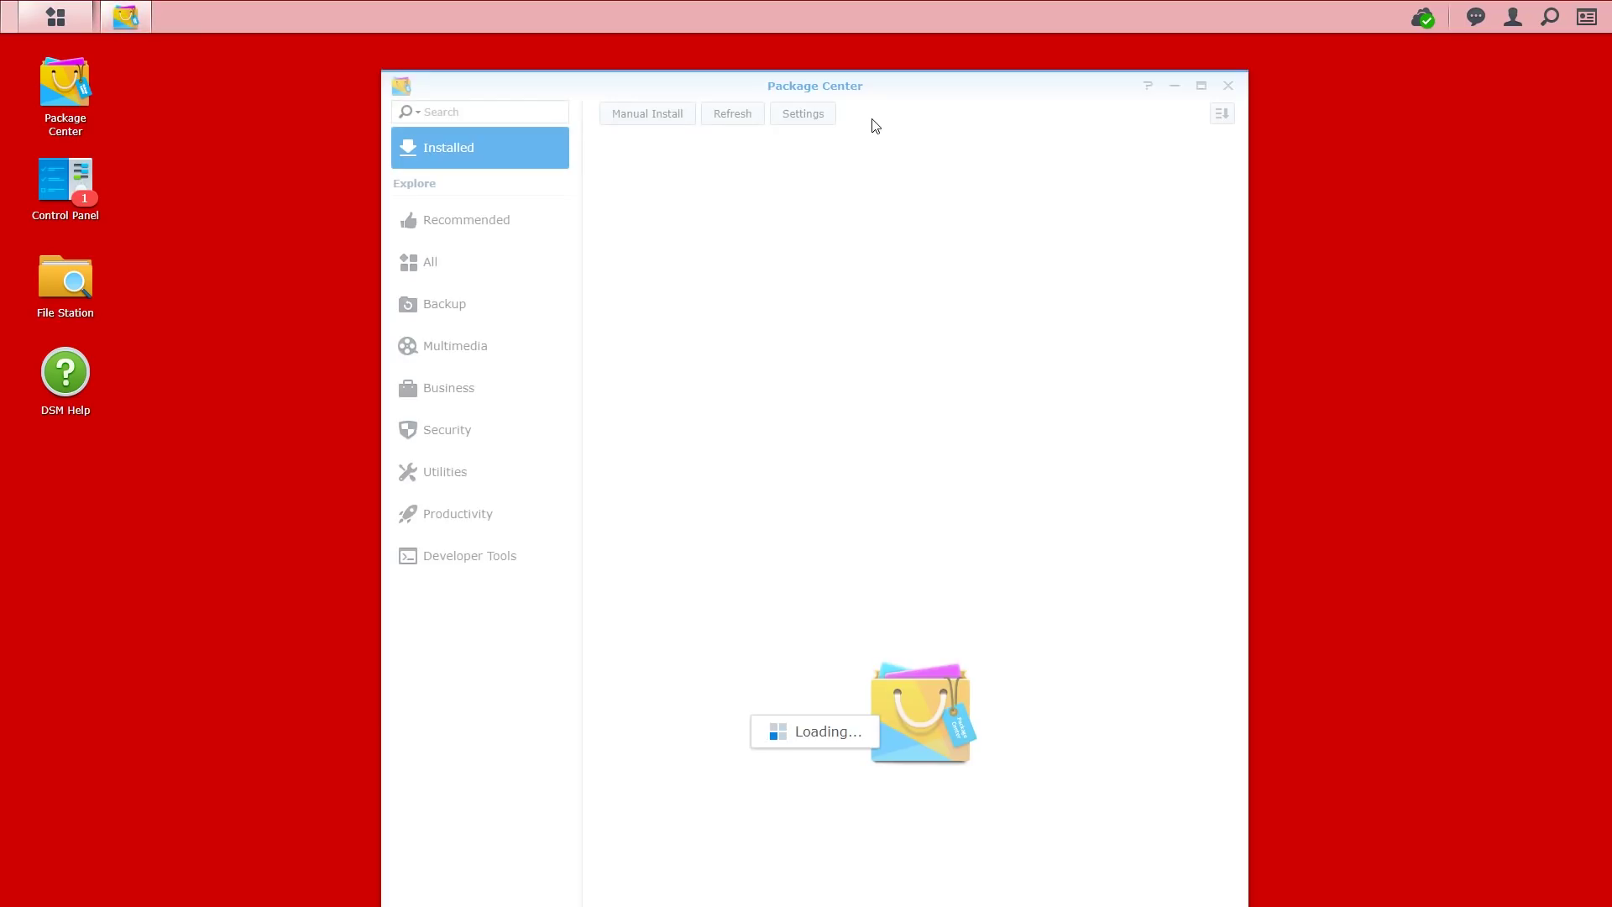
{"action": "left_click", "coordinate": [447, 322]}
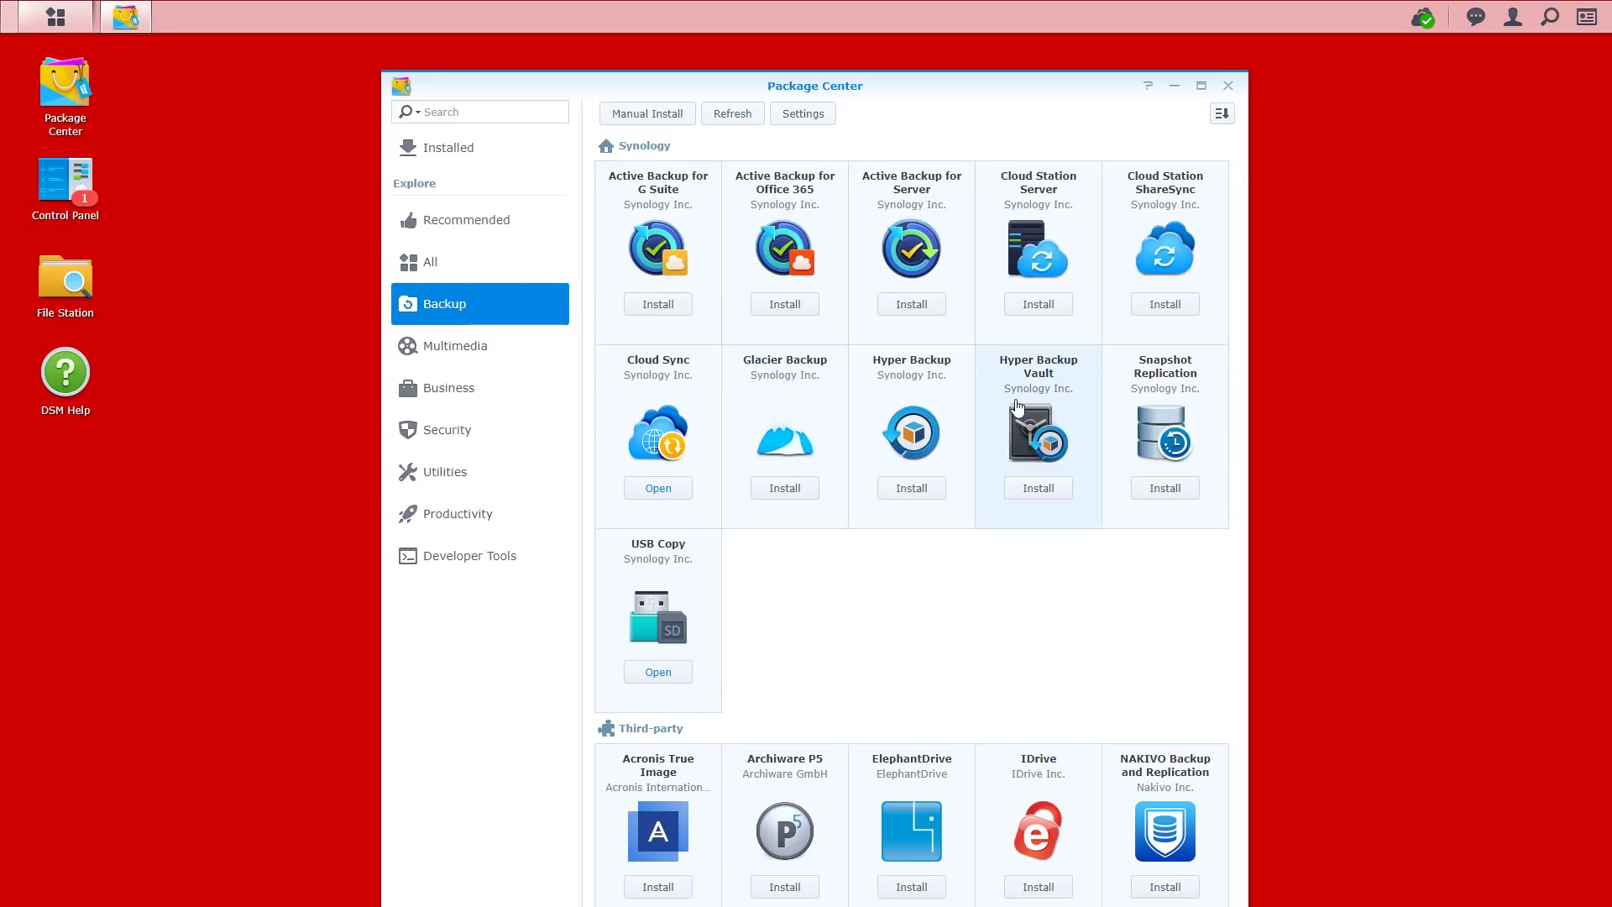
{"action": "left_click", "coordinate": [1042, 488]}
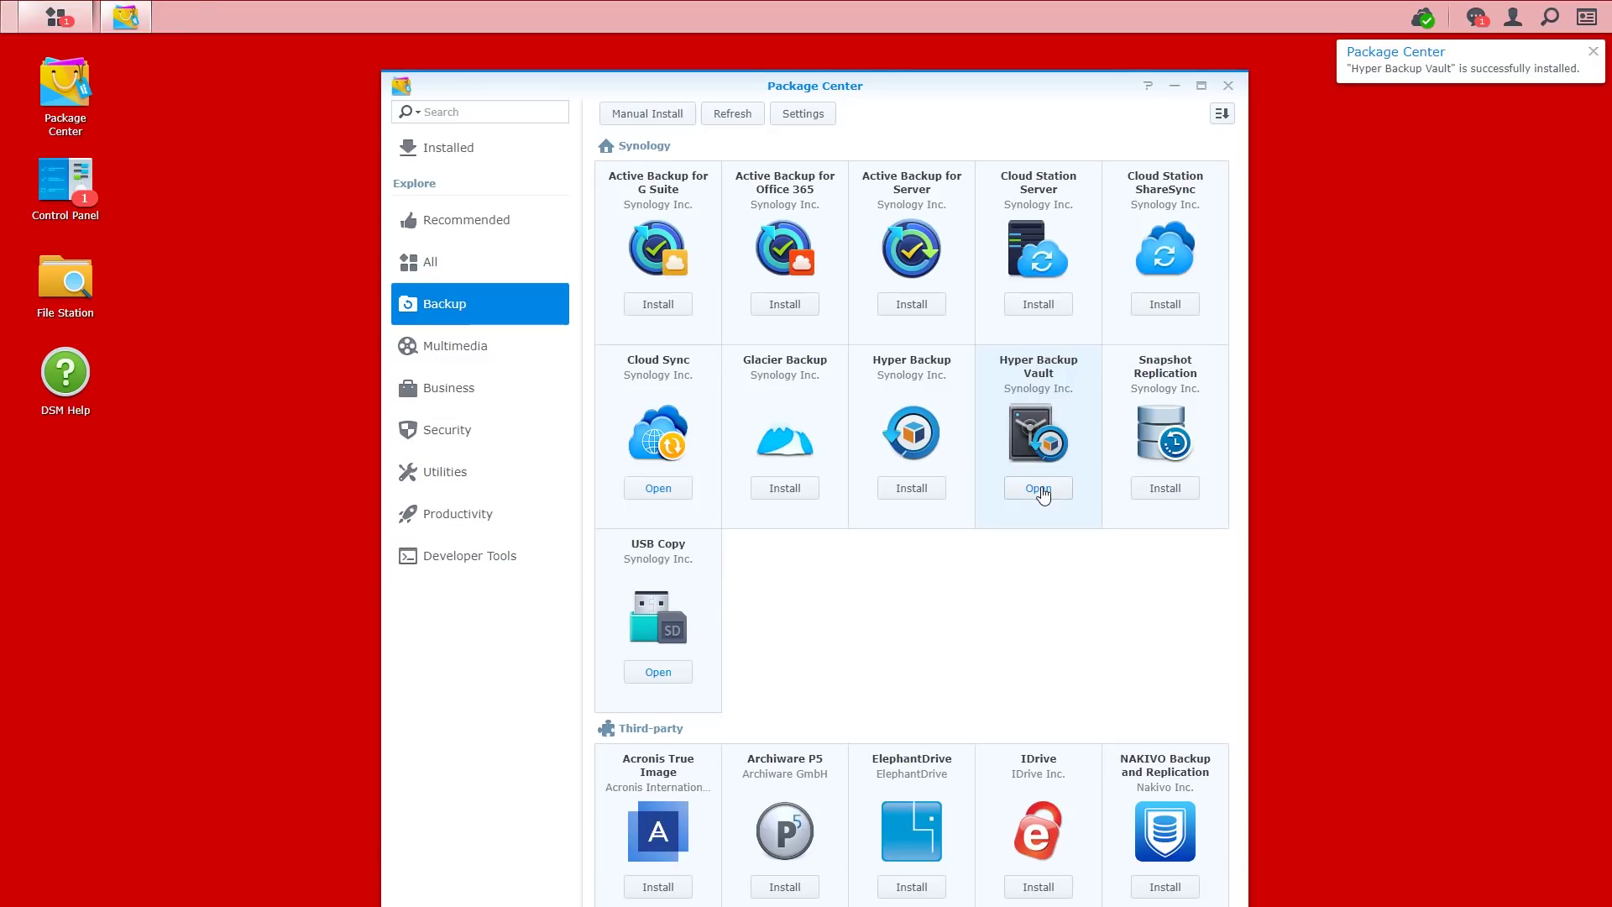
{"action": "left_click", "coordinate": [1038, 489]}
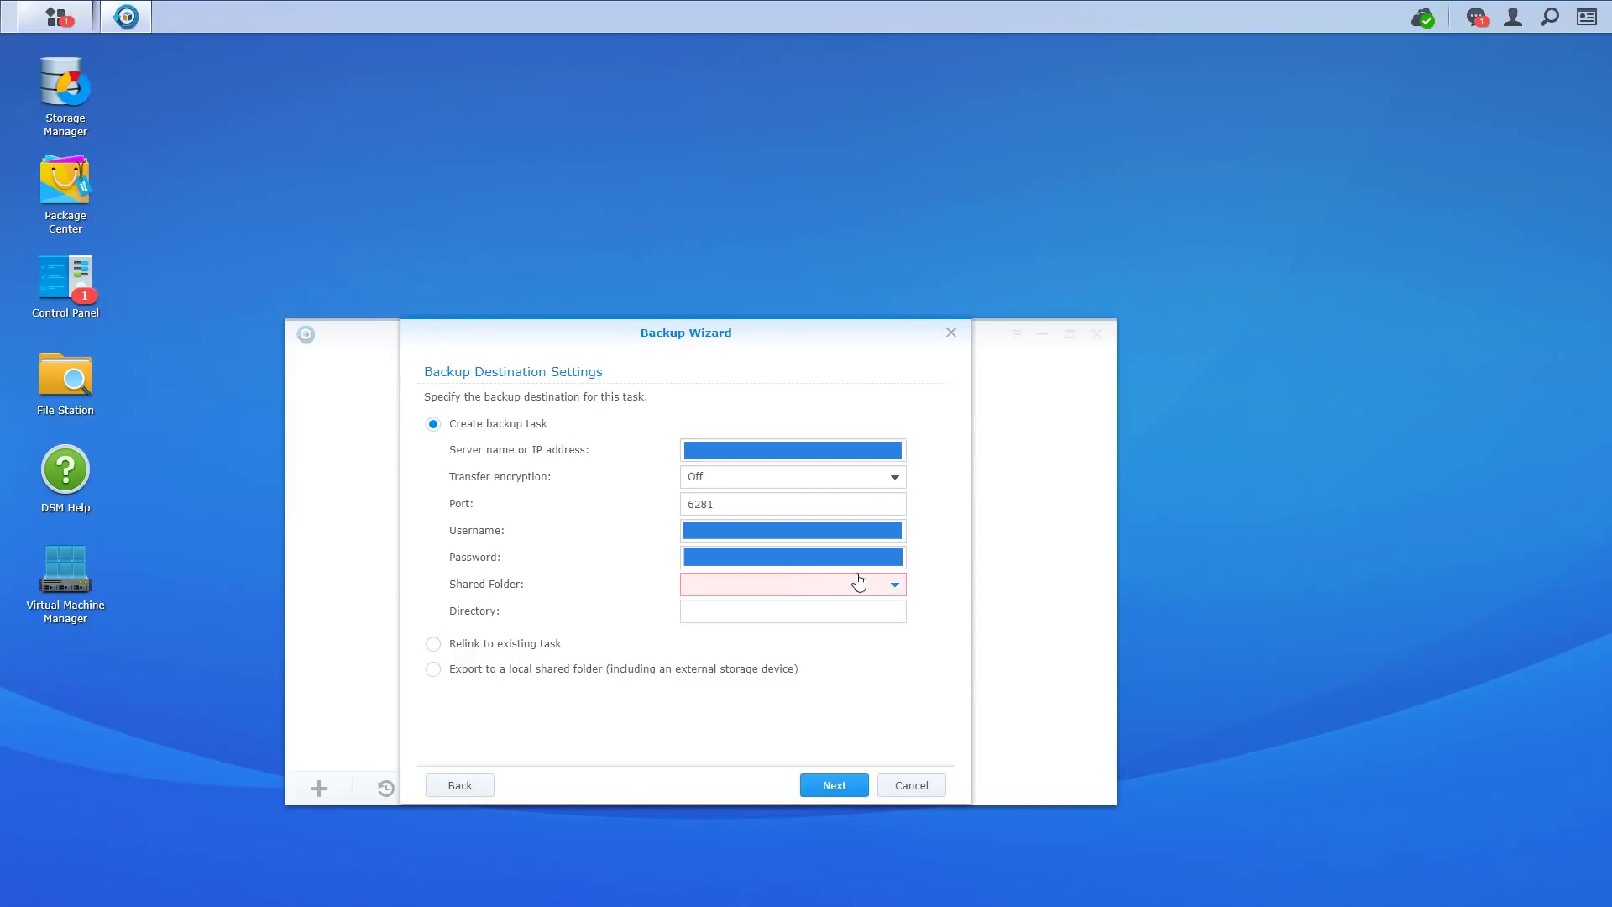
Set the destination to shared folder SQUISHY with directory synapse_1 and continue.
{"action": "left_click", "coordinate": [892, 587]}
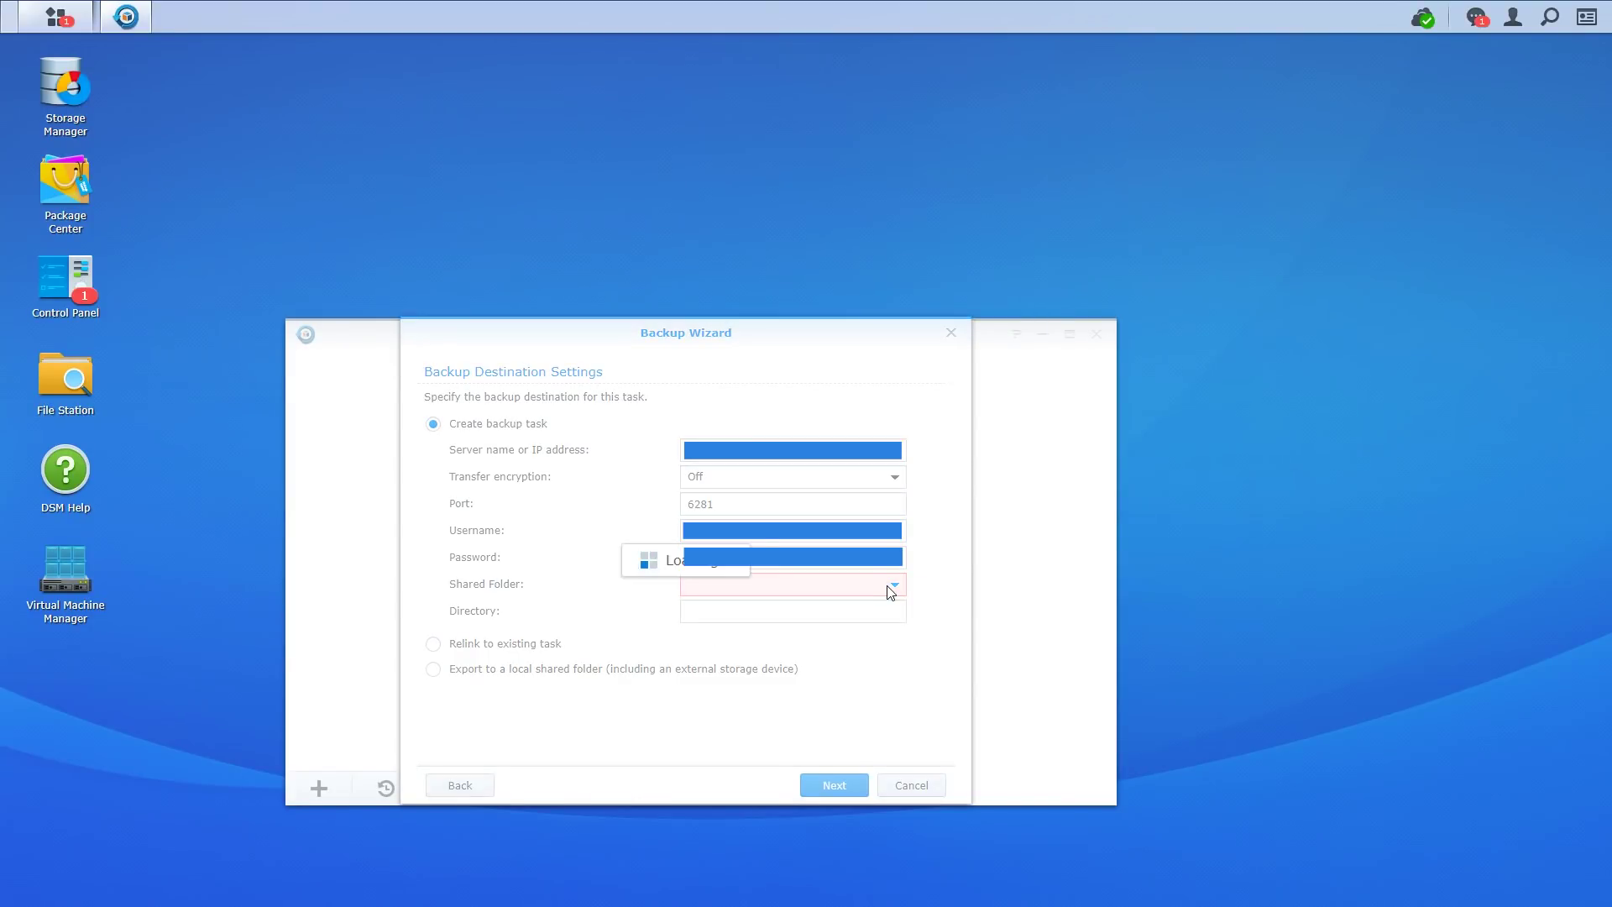
{"action": "left_click", "coordinate": [758, 645]}
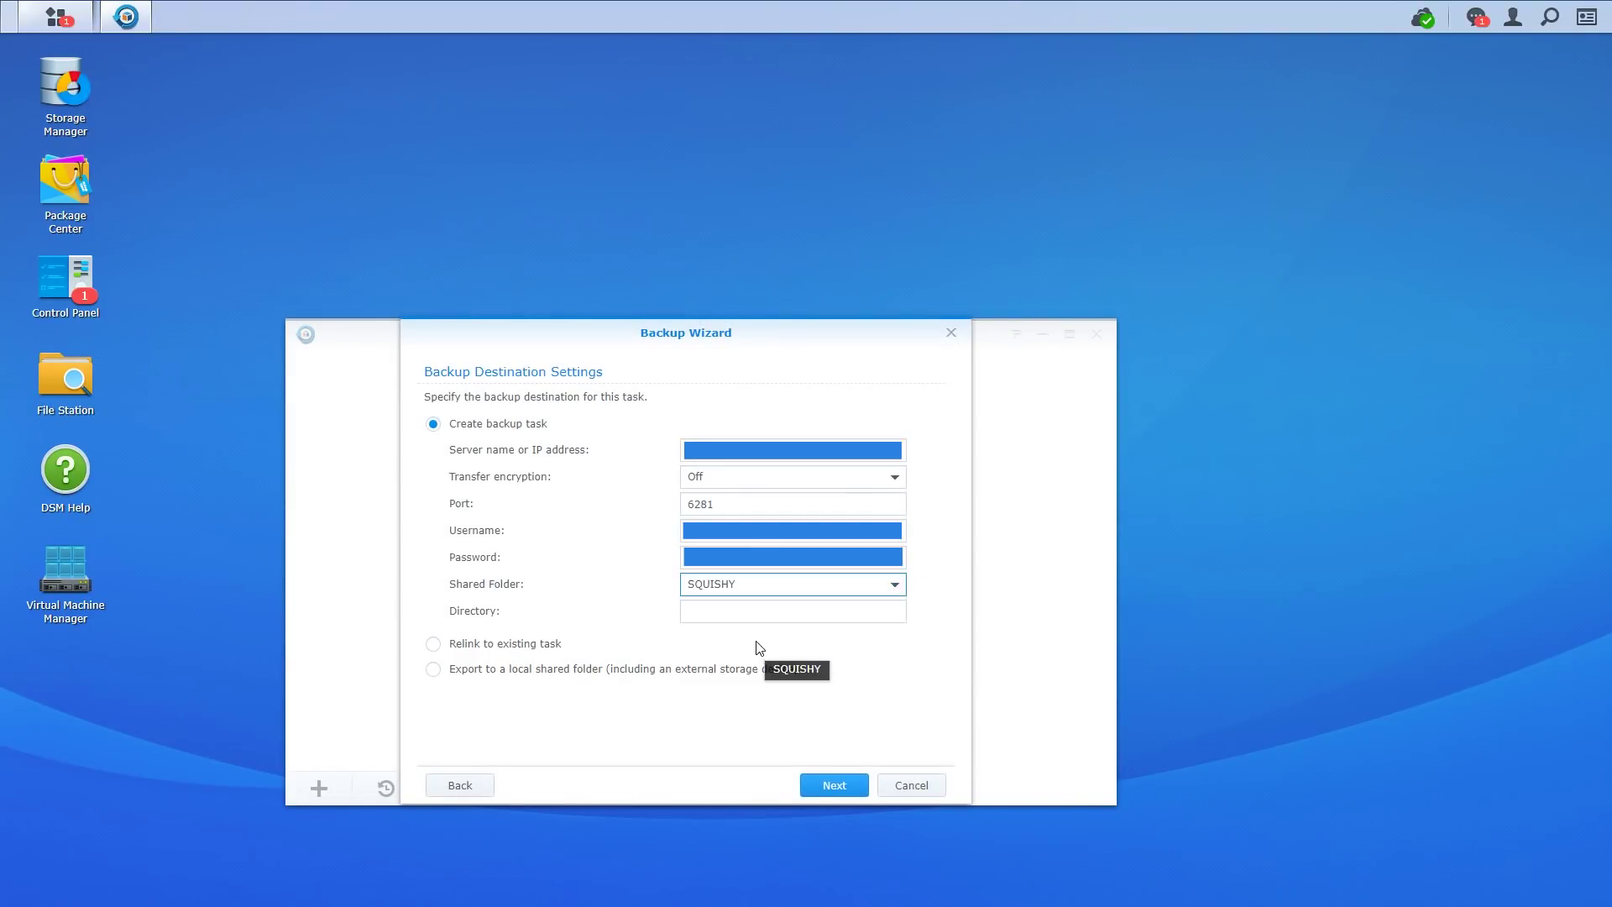
{"action": "type", "text": "synapse_1"}
{"action": "left_click", "coordinate": [816, 617]}
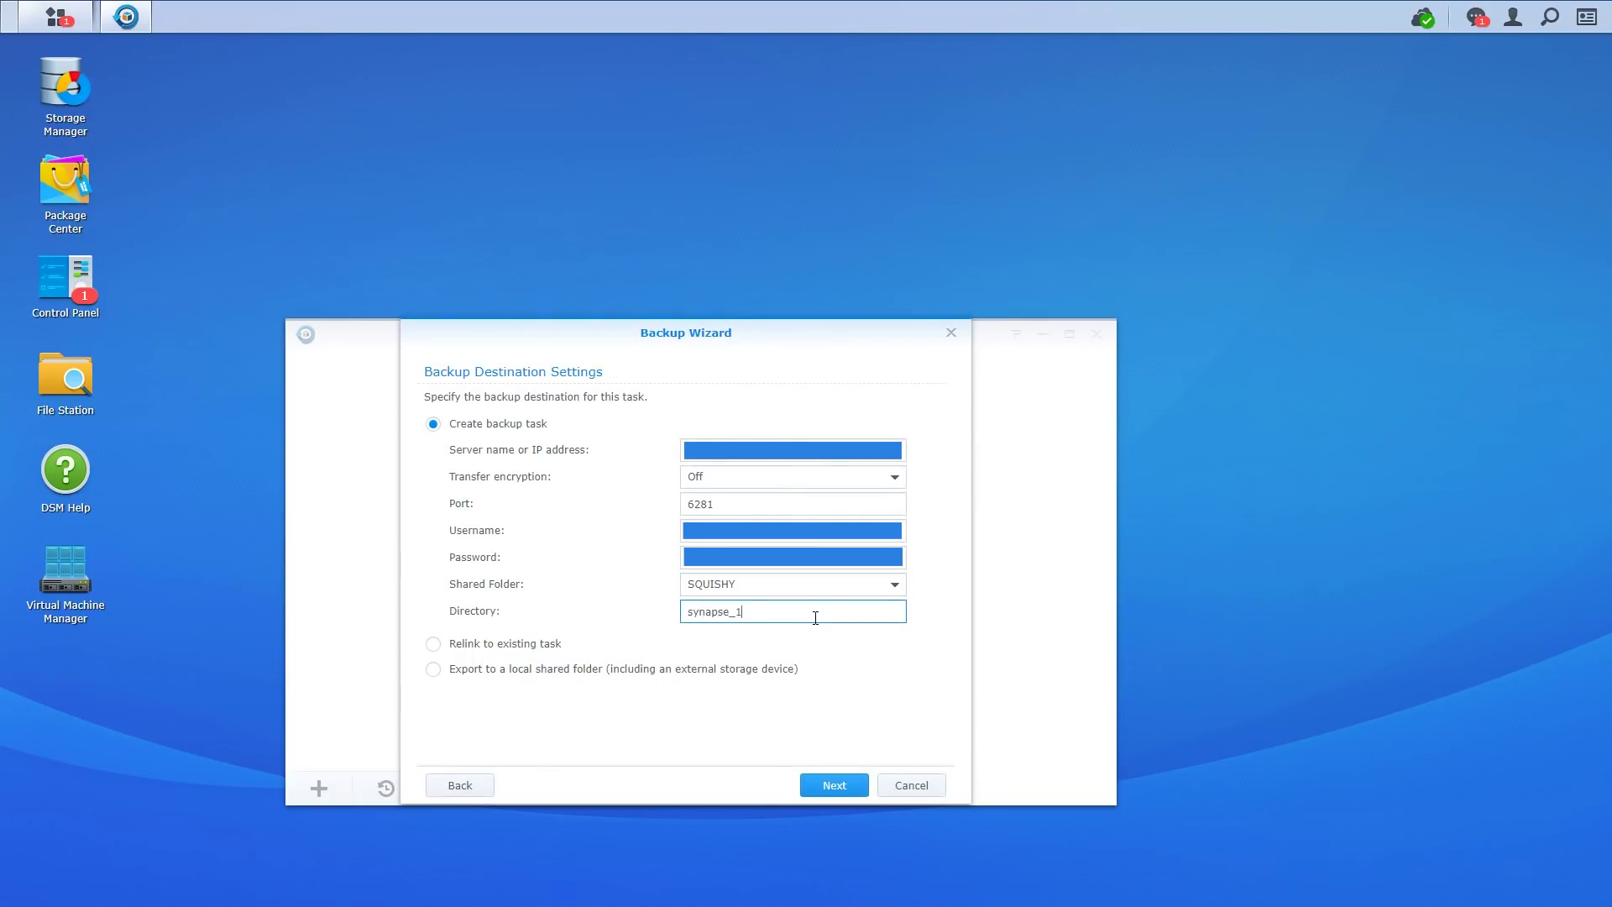
{"action": "left_click", "coordinate": [826, 789]}
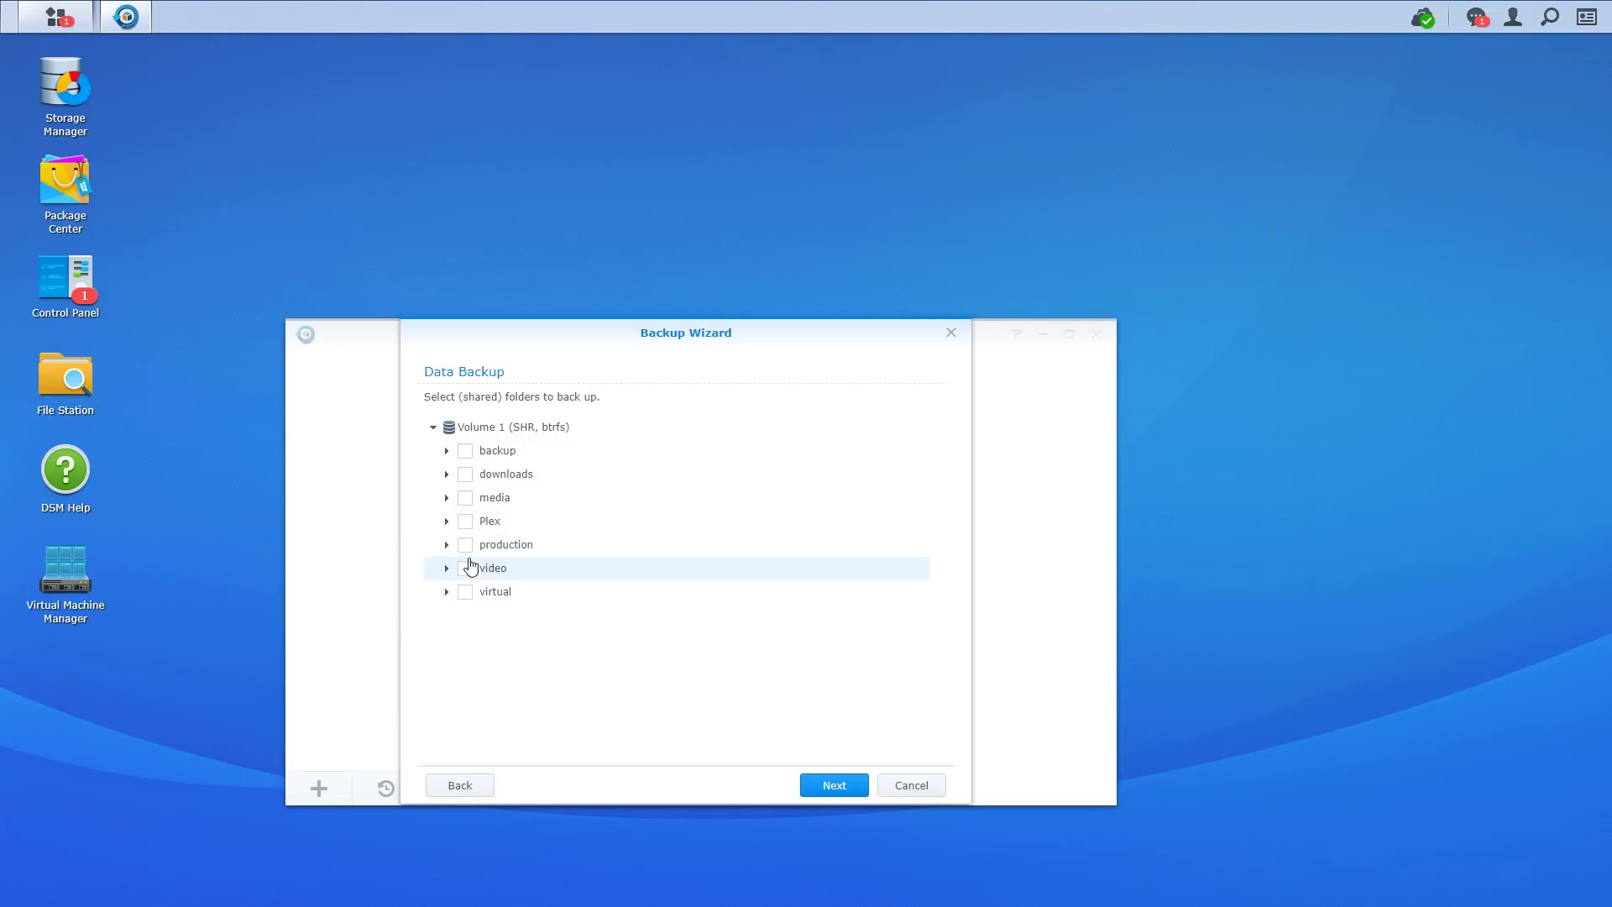
Tick the virtual shared folder under Volume 1 for backup and continue.
{"action": "left_click", "coordinate": [467, 592]}
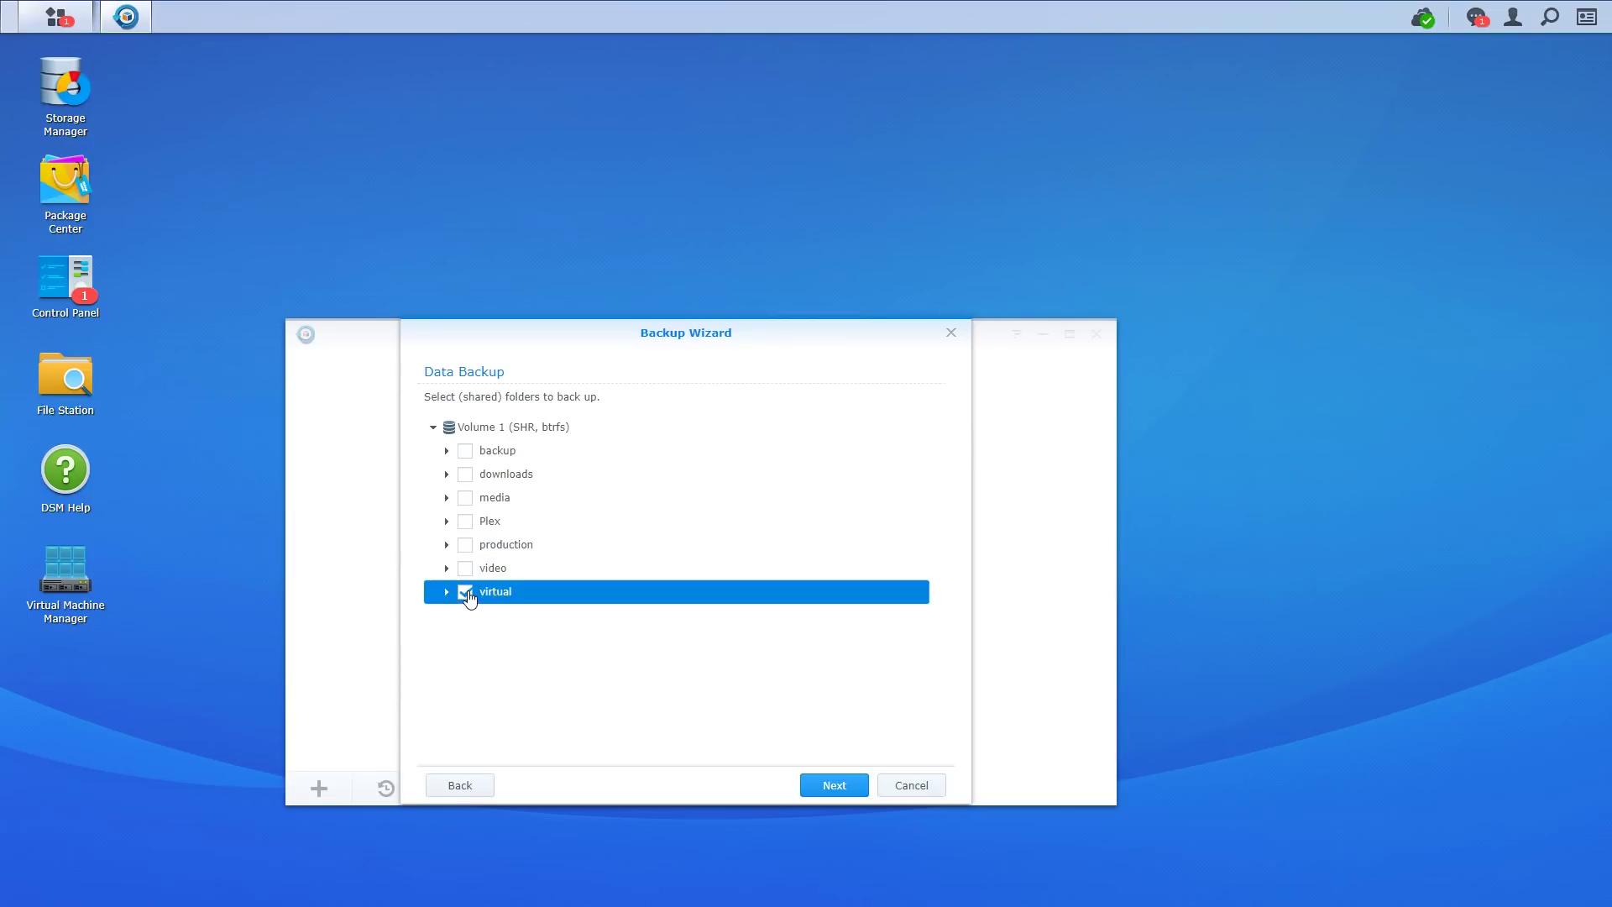
{"action": "left_click", "coordinate": [830, 790]}
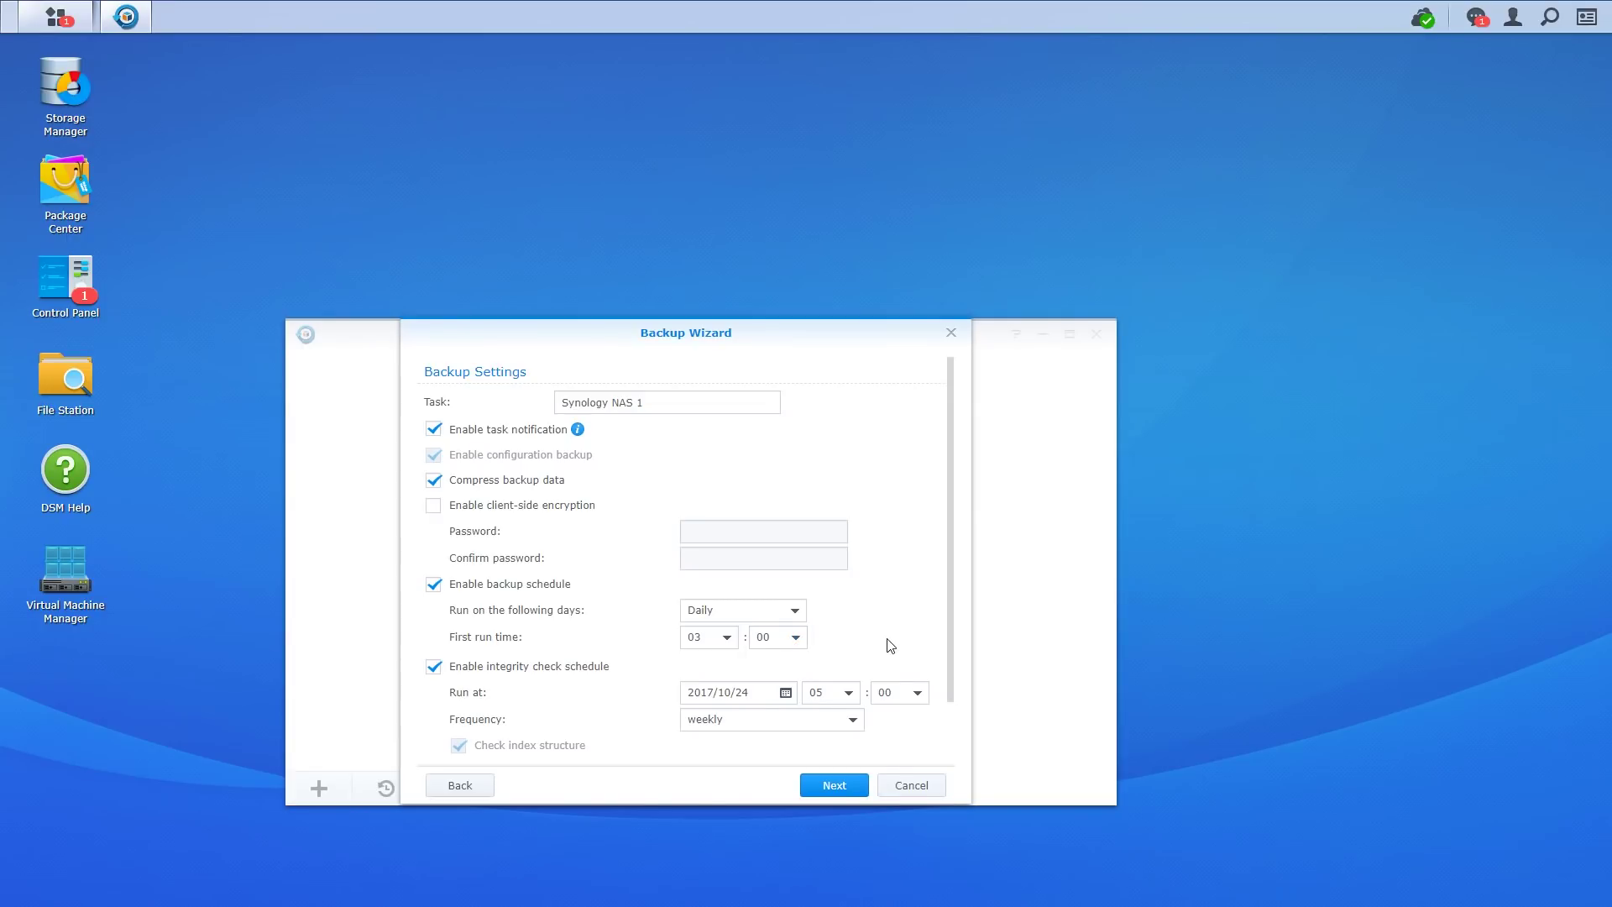
{"action": "left_click_drag", "start_coordinate": [950, 631], "coordinate": [940, 709]}
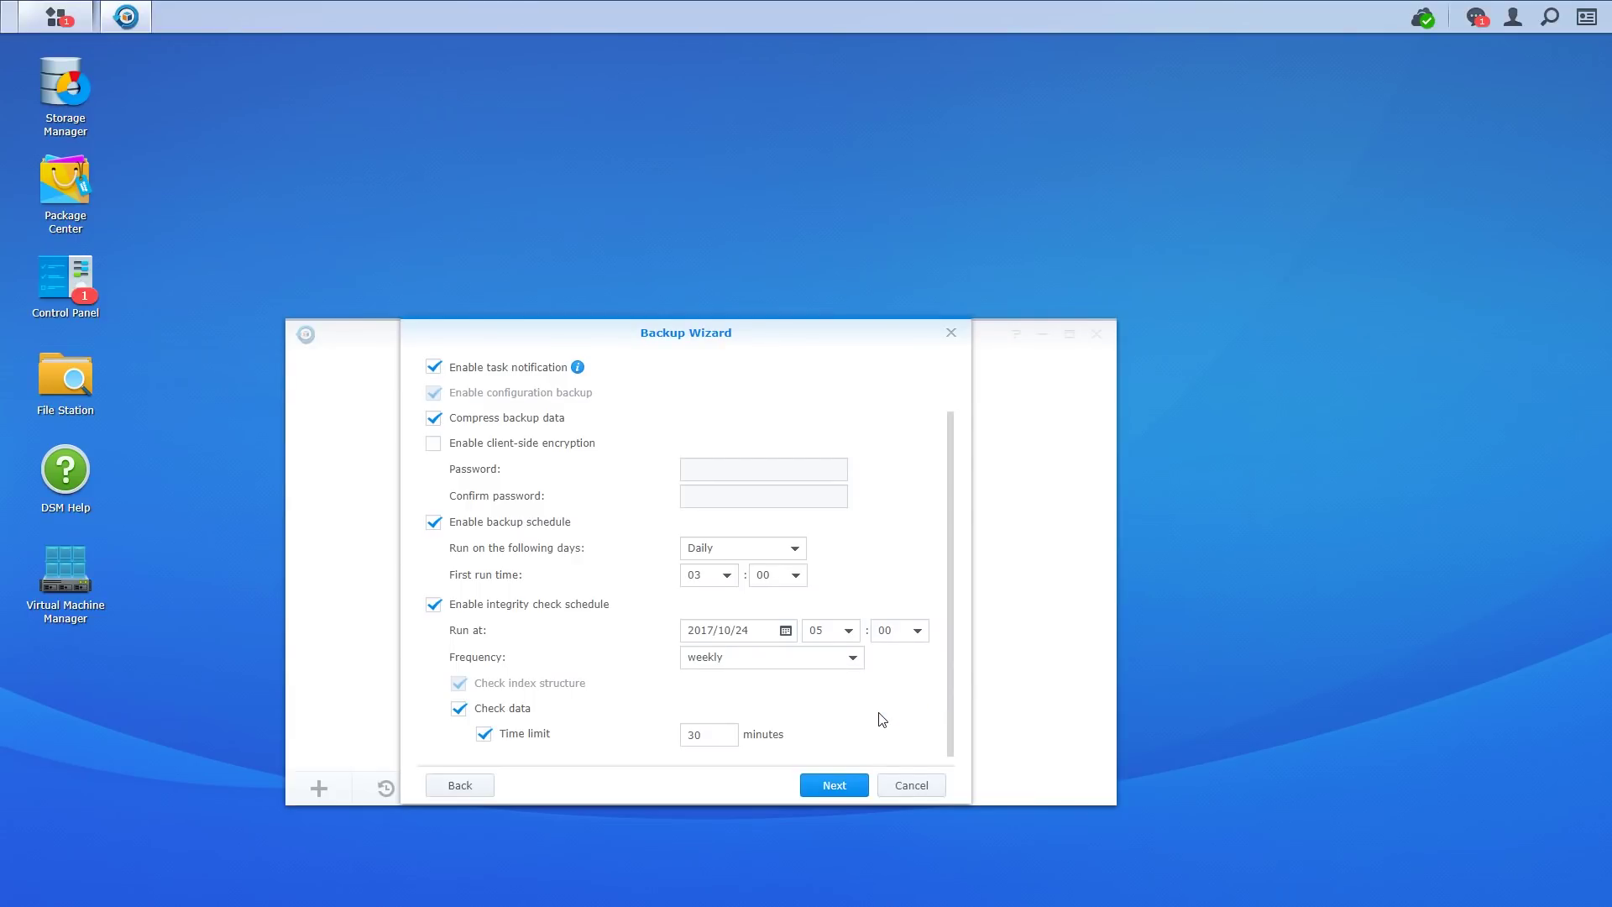
{"action": "left_click", "coordinate": [853, 661]}
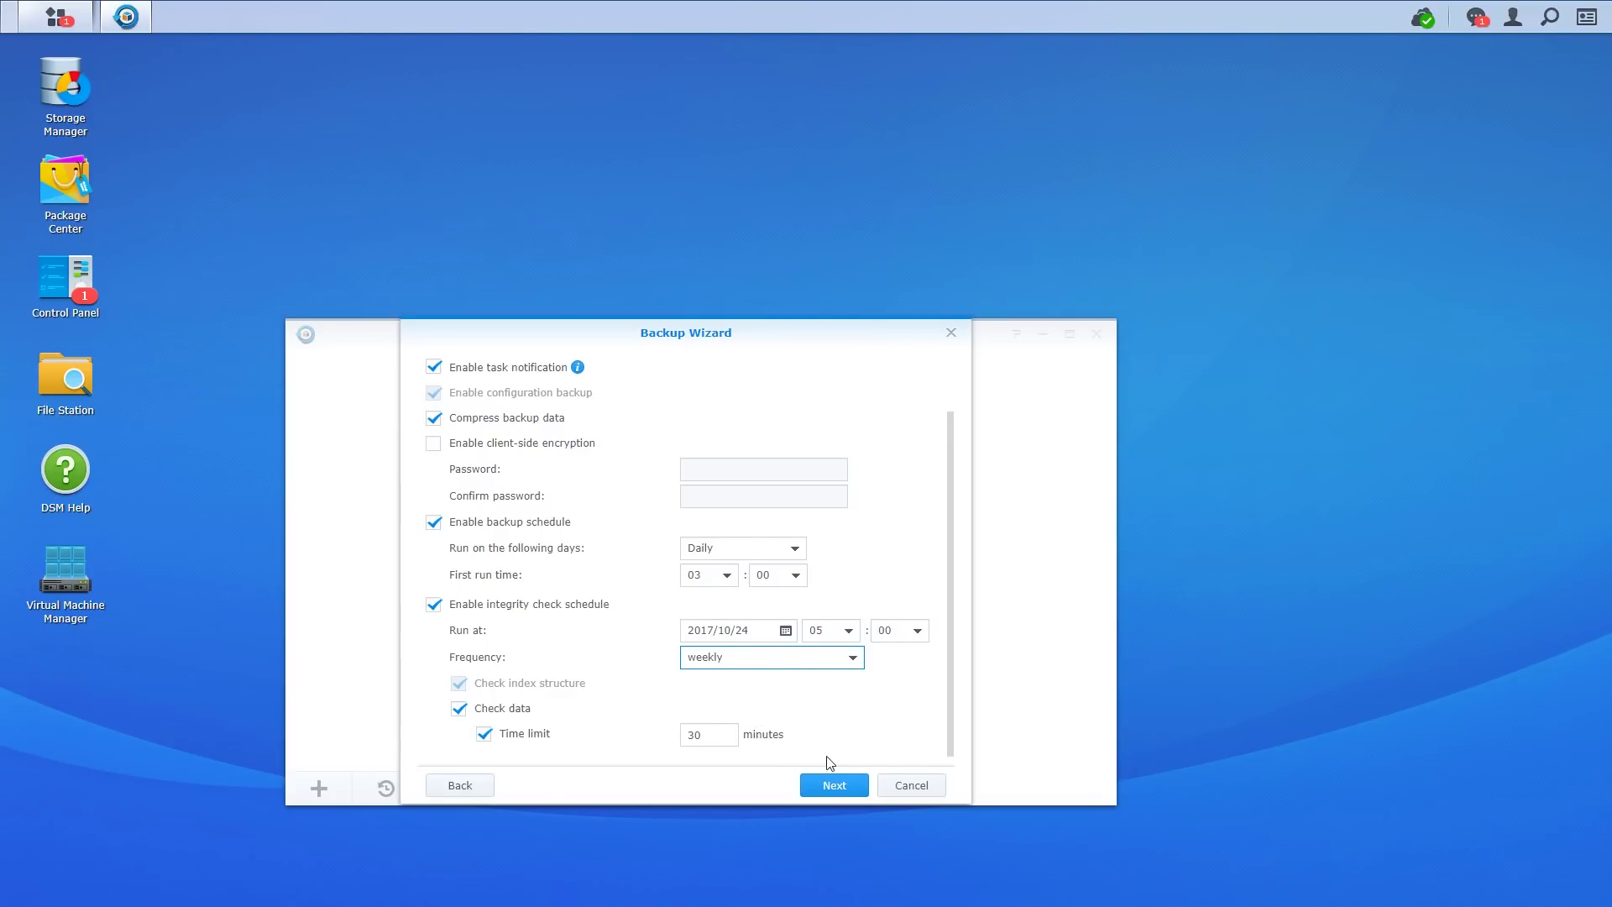
Leave the integrity check on a weekly frequency and continue to rotation settings.
{"action": "left_click", "coordinate": [833, 785]}
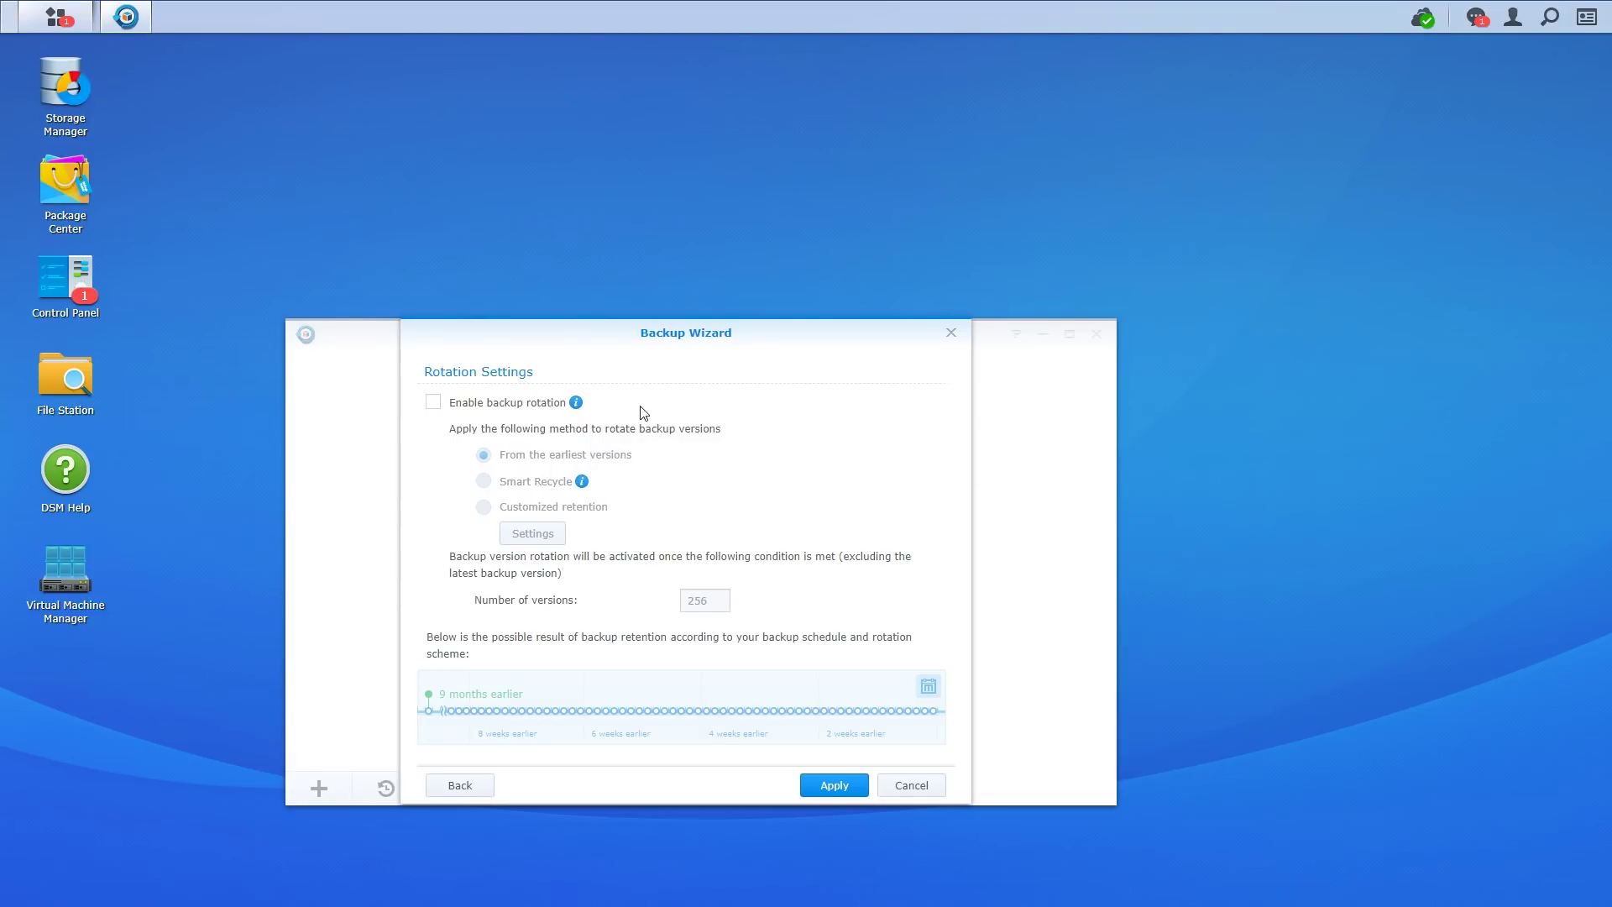
Enable backup rotation using Smart Recycle and apply the task settings.
{"action": "left_click", "coordinate": [434, 402]}
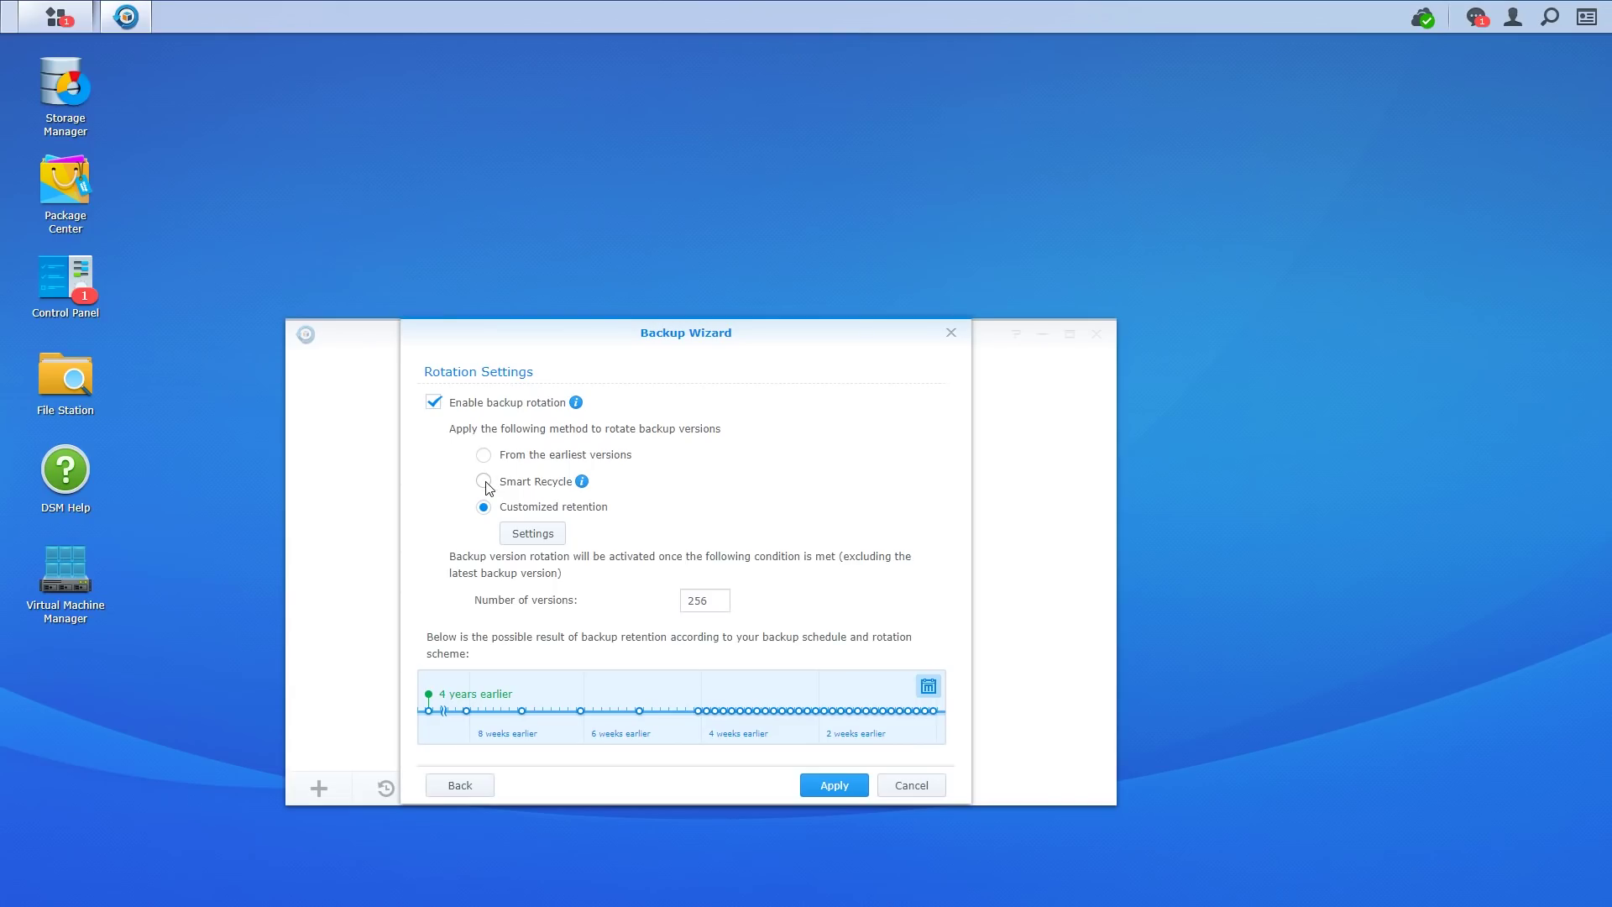
{"action": "left_click", "coordinate": [486, 485]}
{"action": "left_click", "coordinate": [834, 784]}
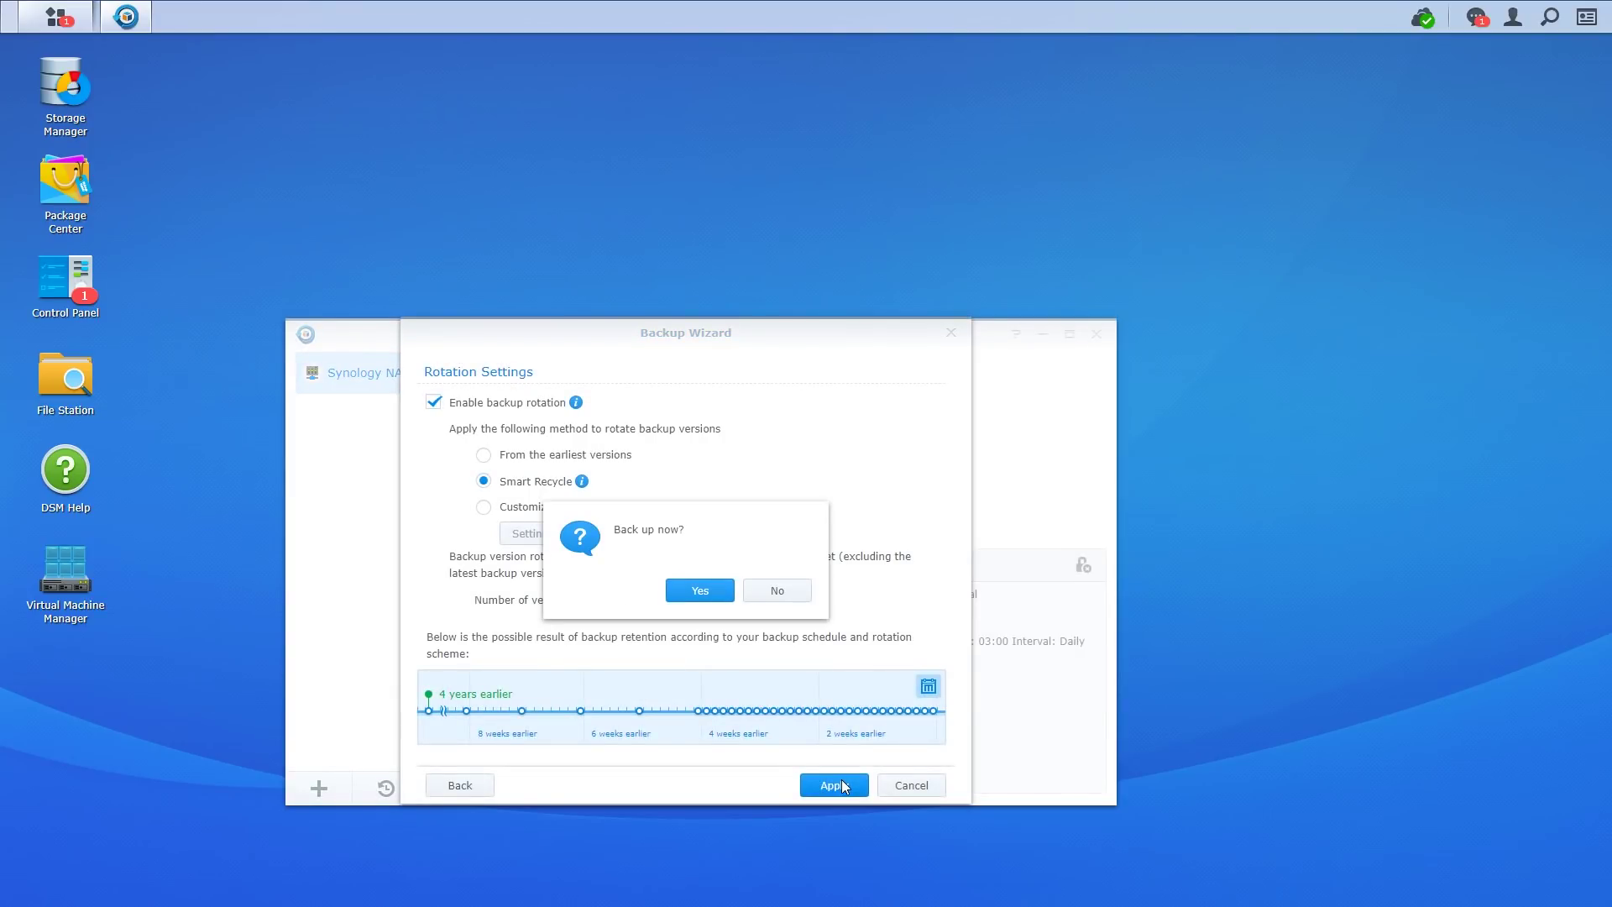
Answer Yes to back up now, starting the first backup of Synology NAS 1.
{"action": "left_click", "coordinate": [700, 590]}
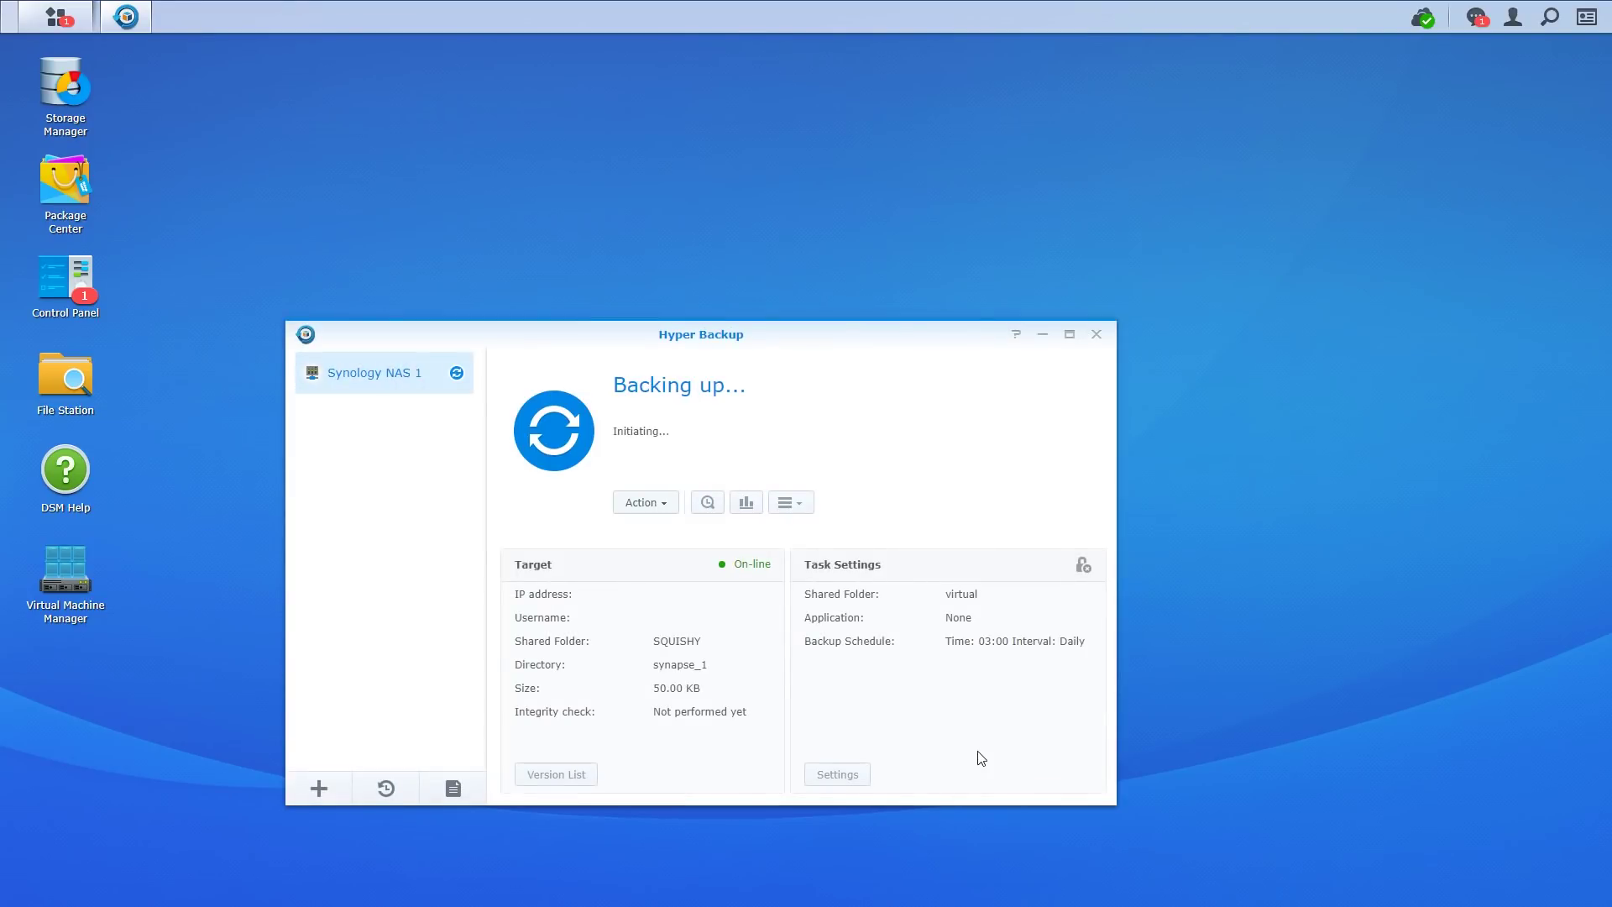